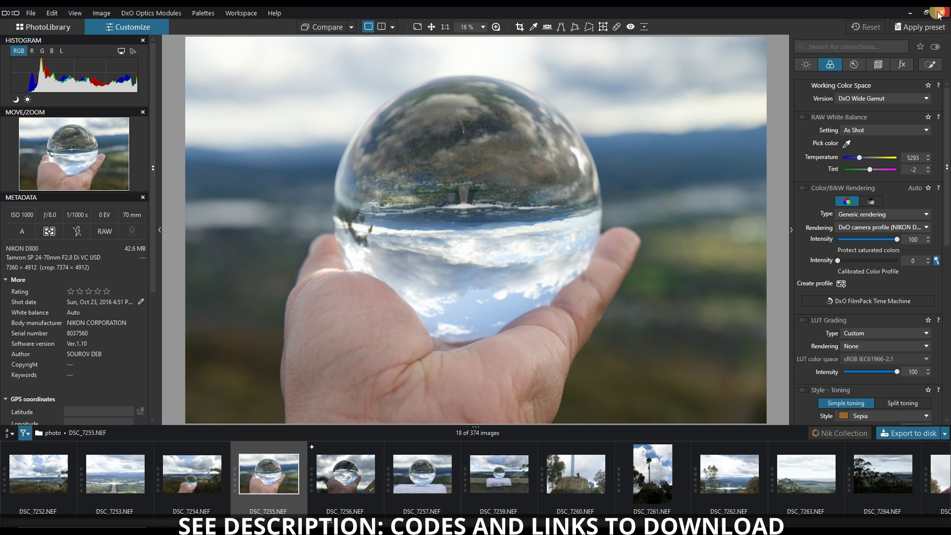
Apply the general purpose preset 1 - DxO Style - Natural to DSC_7255.NEF
left_click(921, 31)
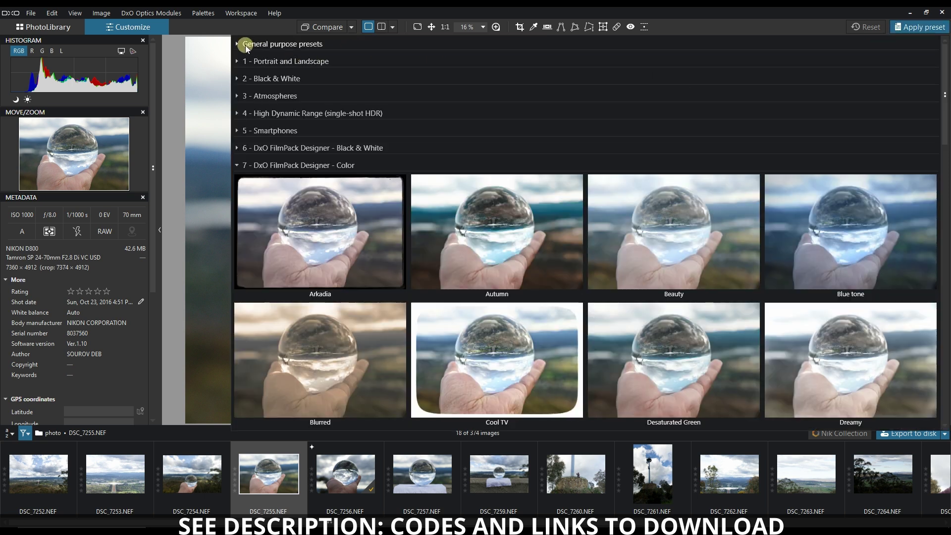
left_click(236, 44)
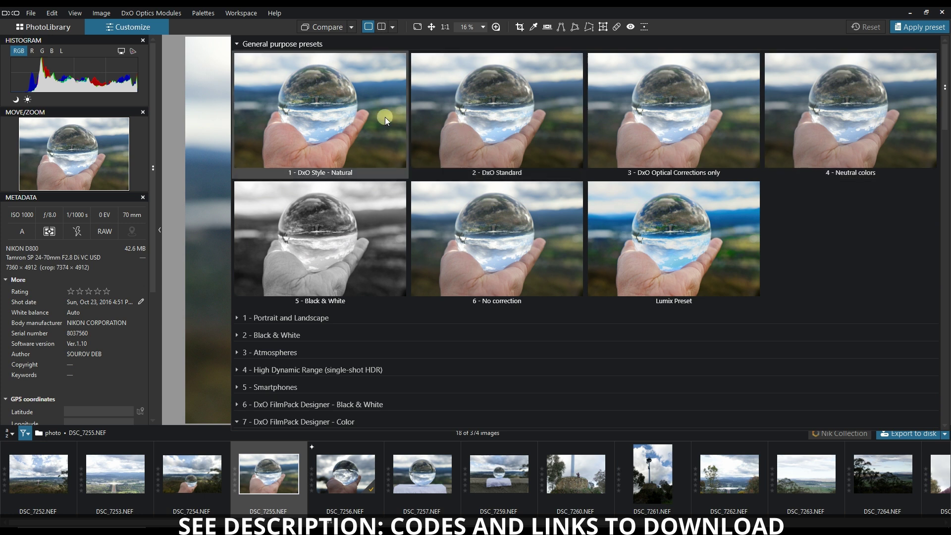
double_click(338, 118)
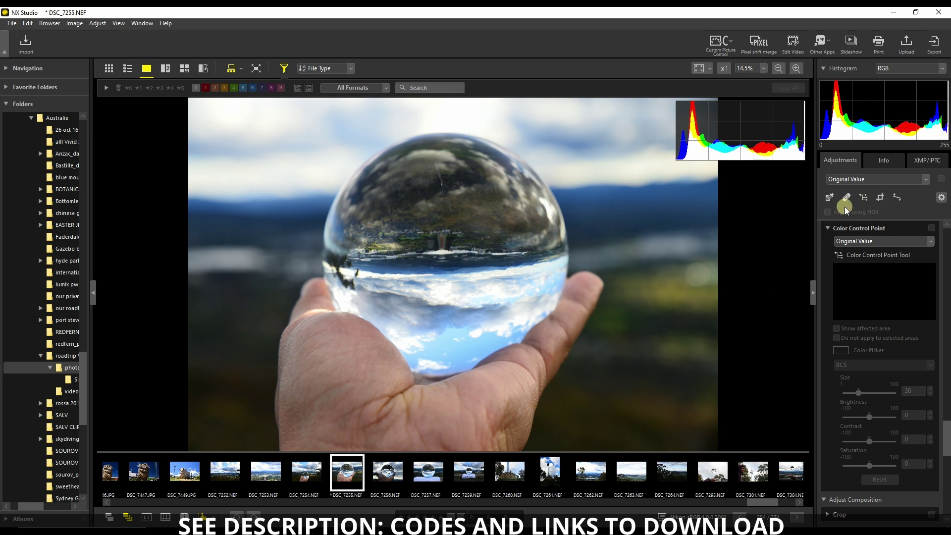
Switch to NX Studio and set the camera-compatible Picture Control of DSC_7255.NEF to [NL] Neutral
scroll(879, 291, "up", 5)
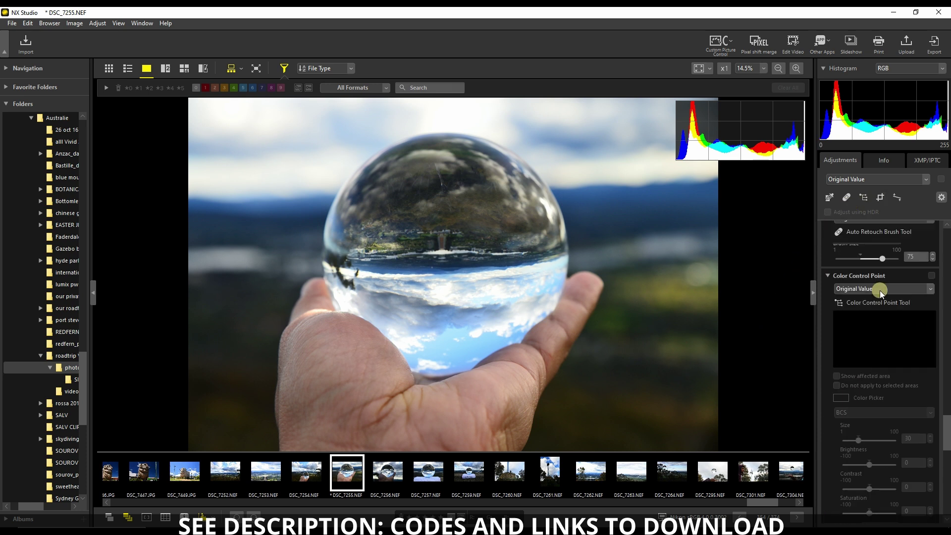
scroll(880, 290, "up", 3)
left_click_drag(943, 386, 944, 221)
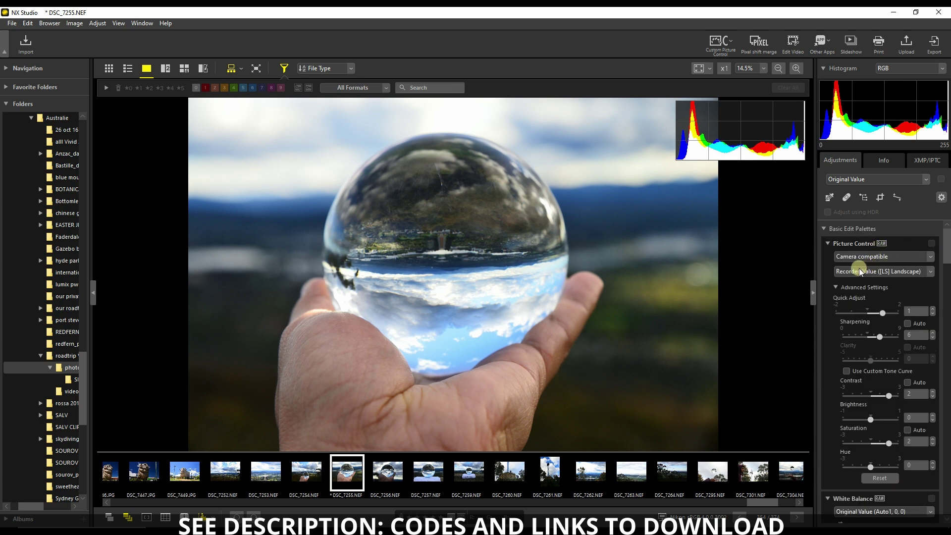
left_click(841, 259)
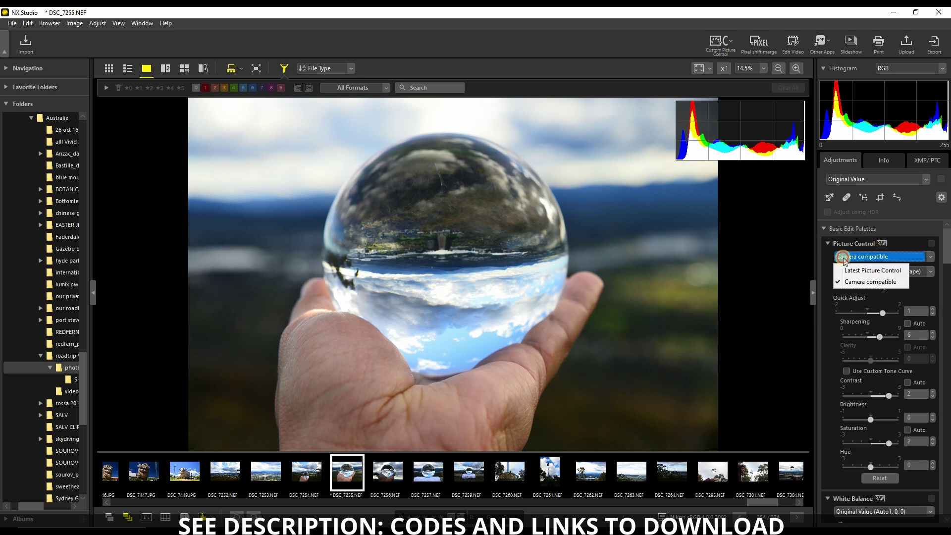
left_click(909, 244)
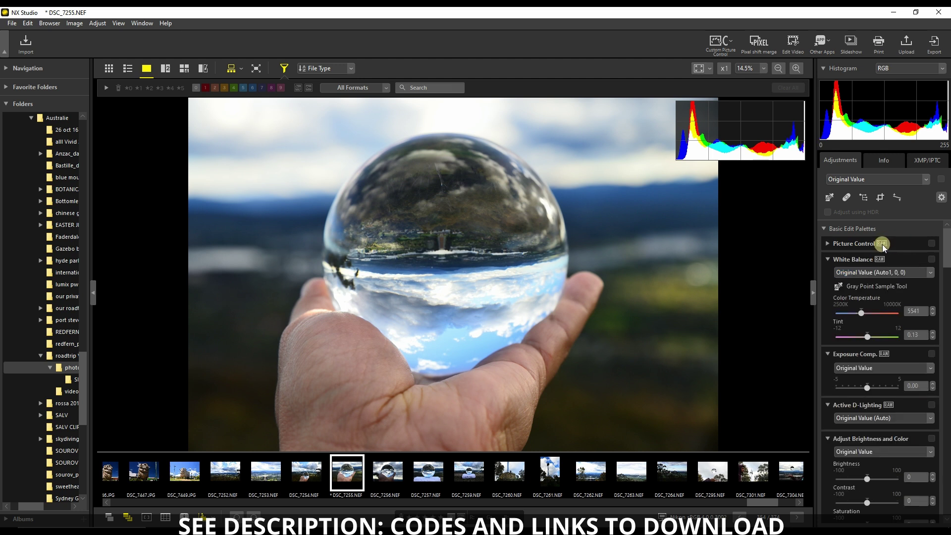
left_click(900, 243)
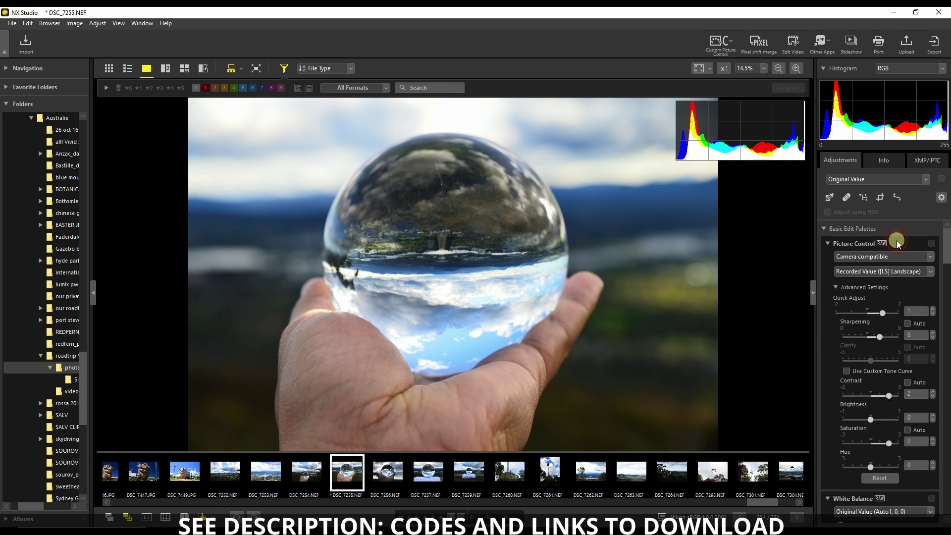
left_click(860, 271)
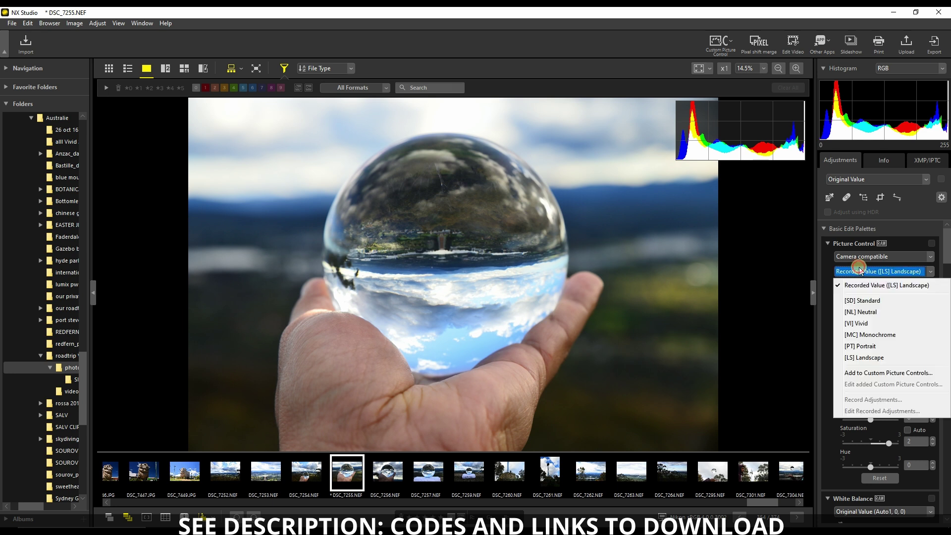
left_click(871, 314)
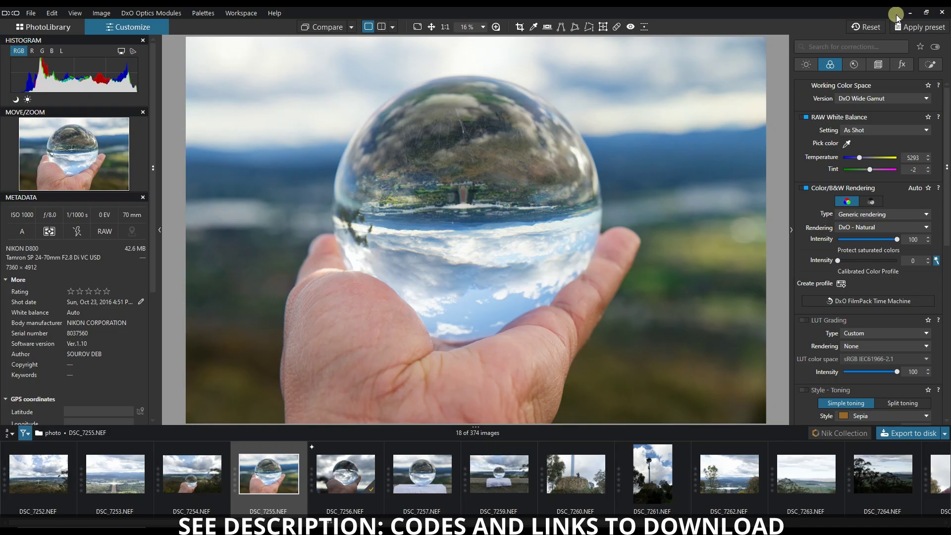
Switch to DxO PhotoLab and apply the general purpose preset 4 - Neutral colors to DSC_7255.NEF
left_click(906, 27)
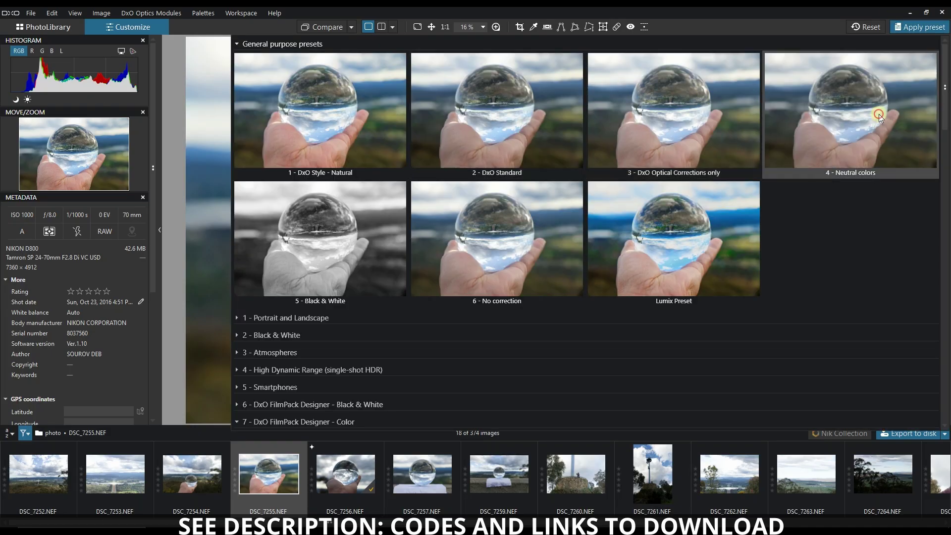
left_click(878, 115)
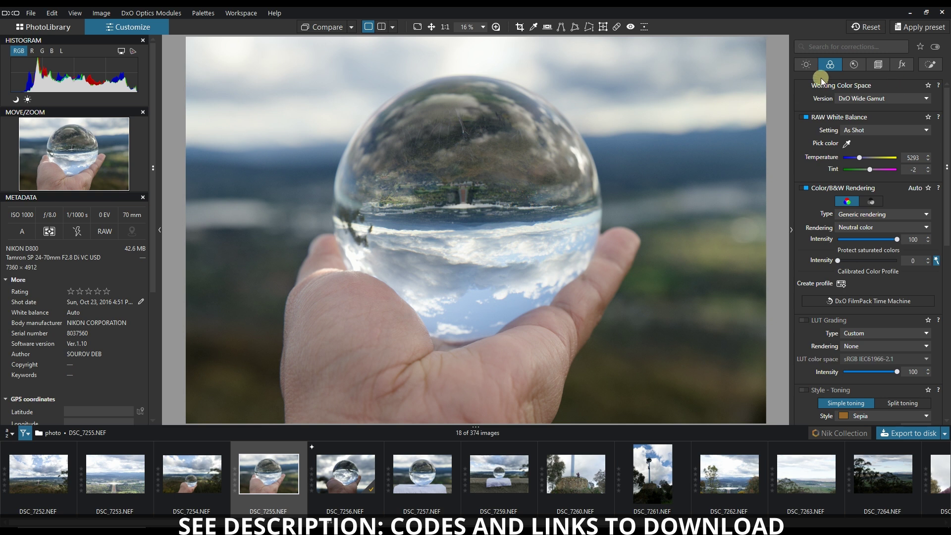
Turn off the DxO Smart Lighting, Contrast and HSL corrections for the photo
left_click(802, 59)
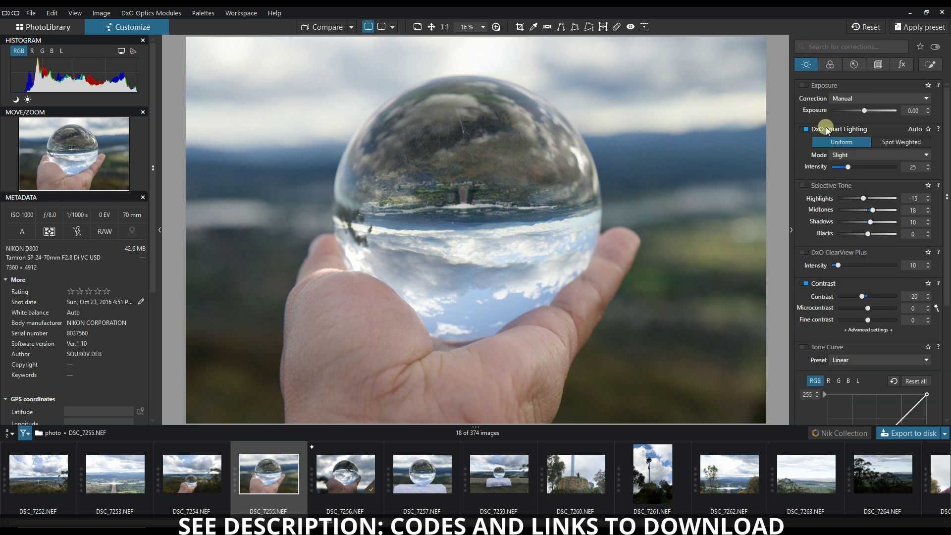
left_click(802, 129)
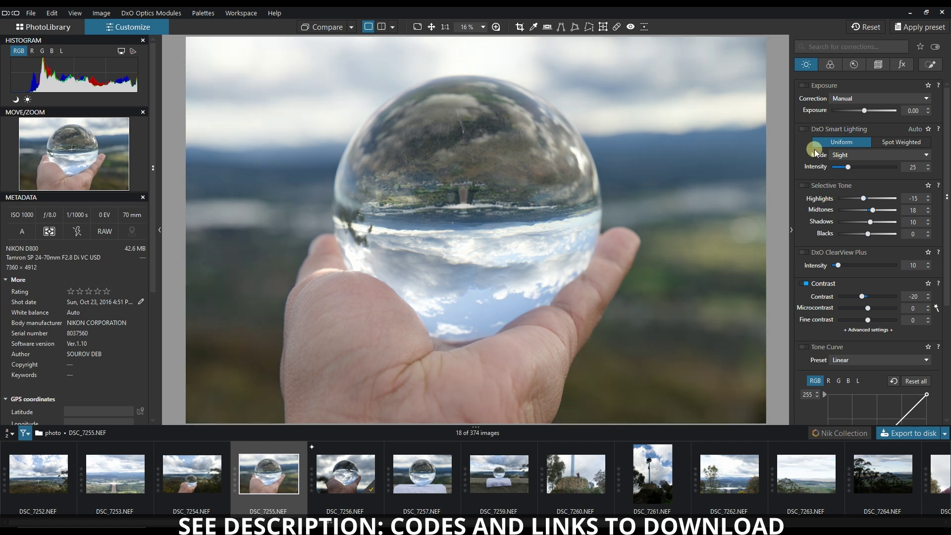
left_click(806, 283)
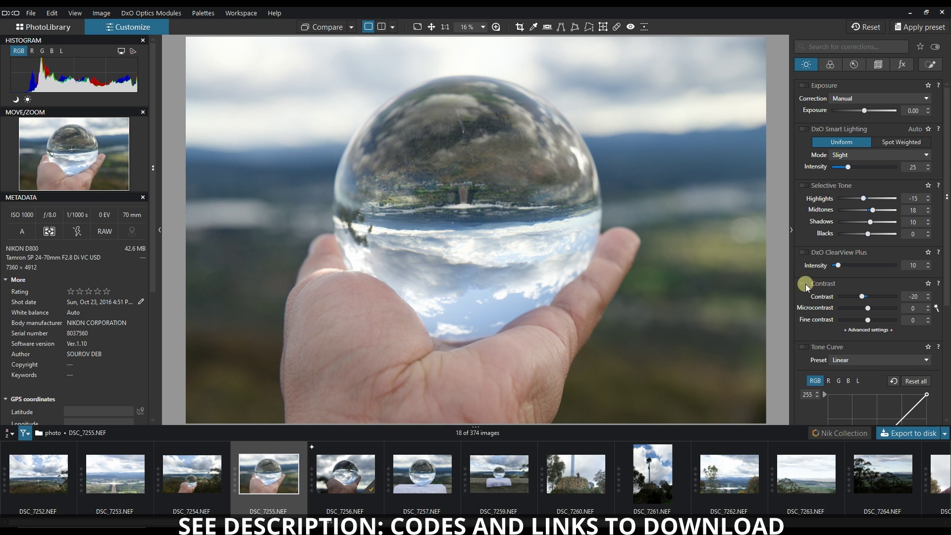
scroll(805, 284, "down", 5)
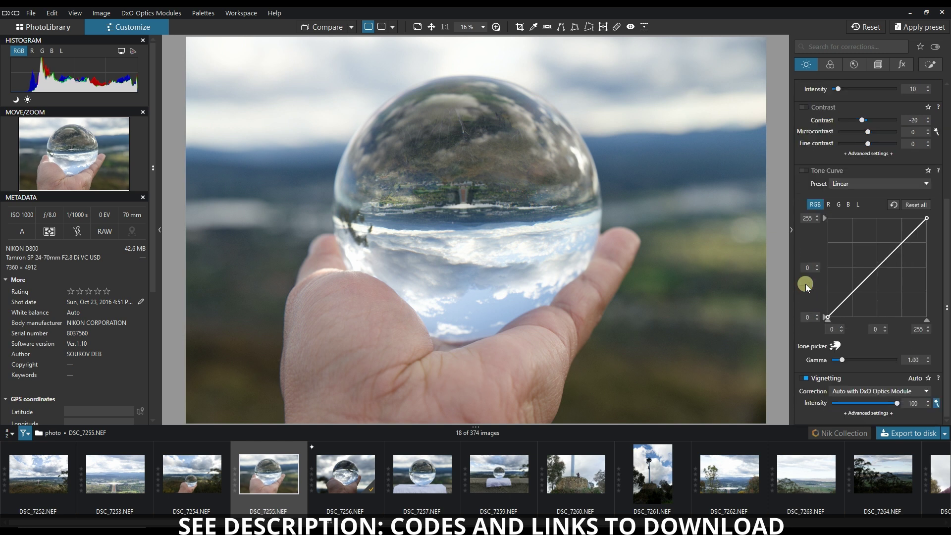
left_click(831, 65)
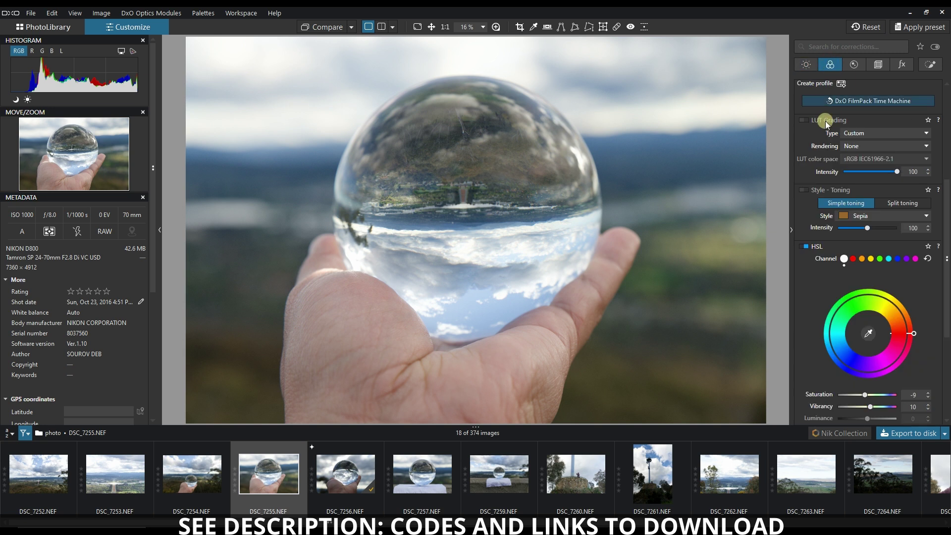
left_click(804, 245)
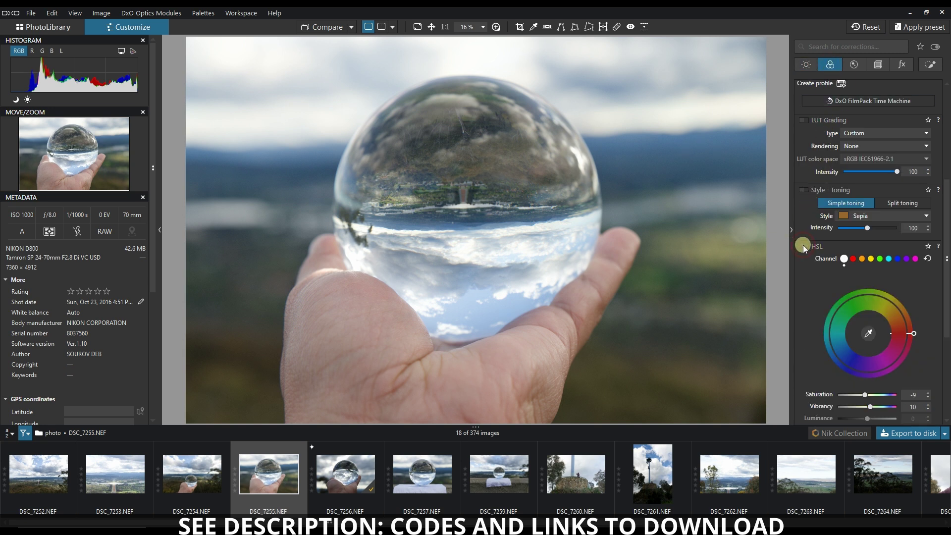
Toggle the RAW White Balance correction off and on to compare its effect on the photo
scroll(848, 168, "up", 4)
scroll(848, 166, "up", 2)
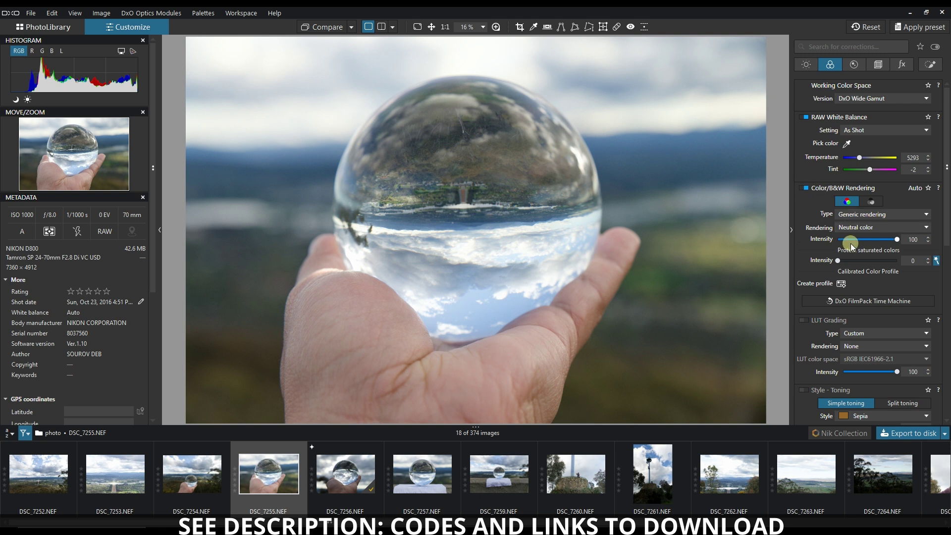
left_click(801, 117)
left_click(801, 116)
left_click(801, 117)
left_click(801, 117)
left_click(801, 117)
scroll(851, 257, "down", 7)
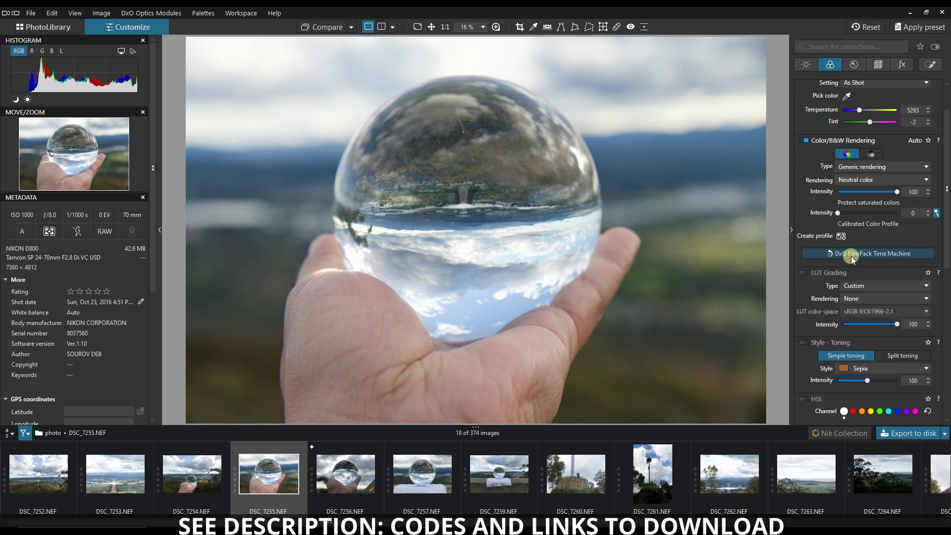
Inspect the photo's detail at 100% with the loupe and turn on the Unsharp Mask correction
left_click(850, 70)
scroll(847, 186, "up", 1)
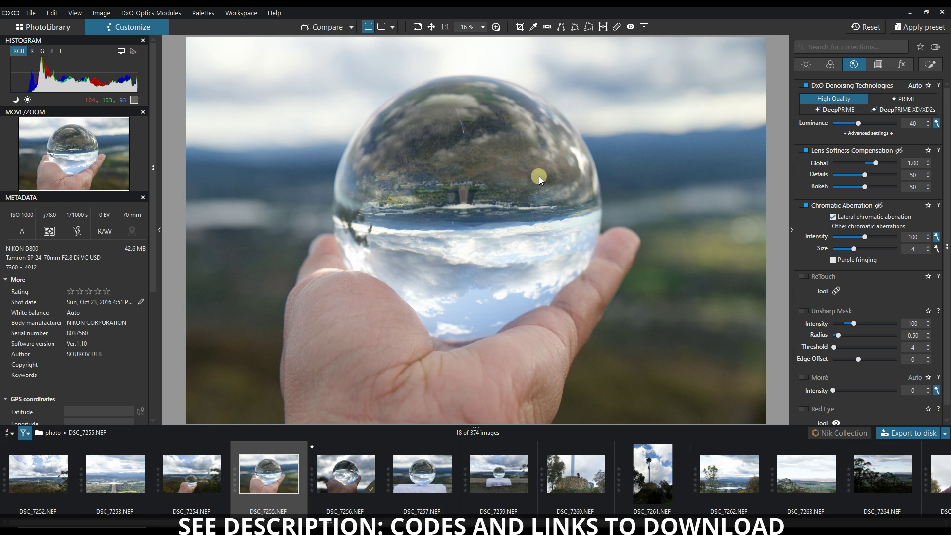
left_click(807, 151)
left_click(496, 27)
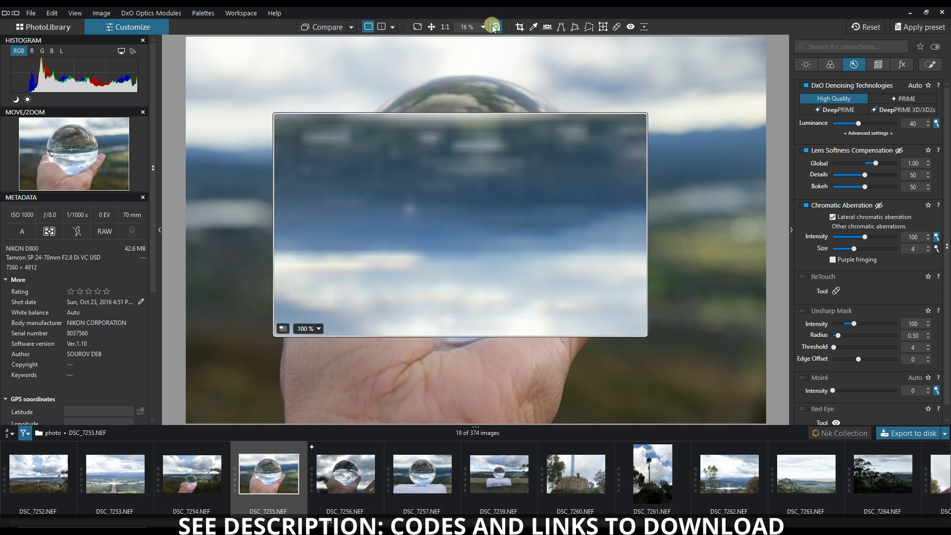
left_click(496, 26)
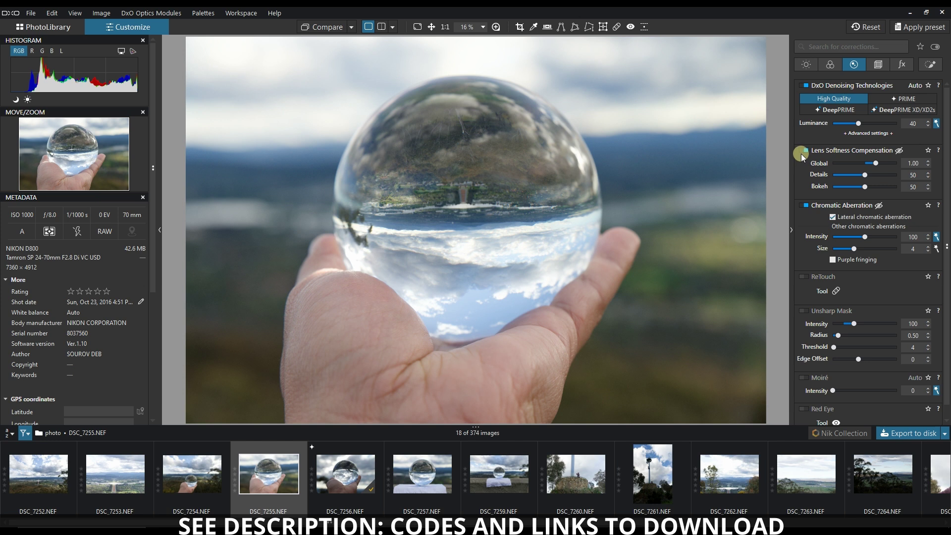
left_click(805, 311)
Check the photo against NX Studio, return to DxO PhotoLab and turn off the Crop and Distortion corrections
left_click(878, 64)
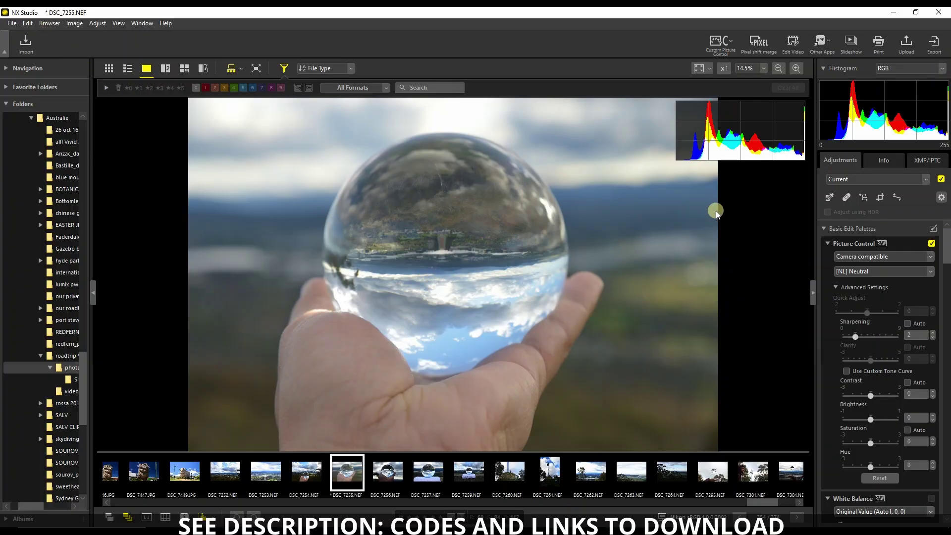
mouse_move(430, 518)
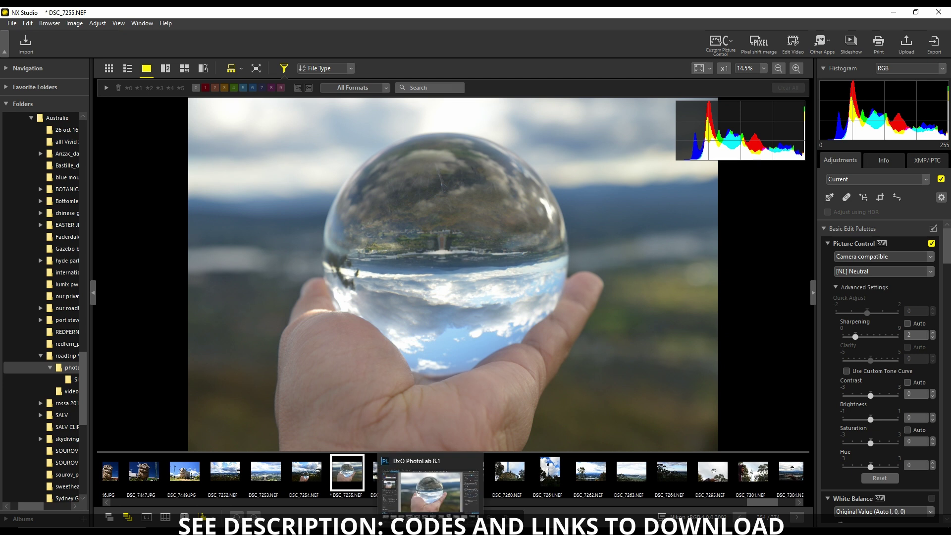
left_click(430, 518)
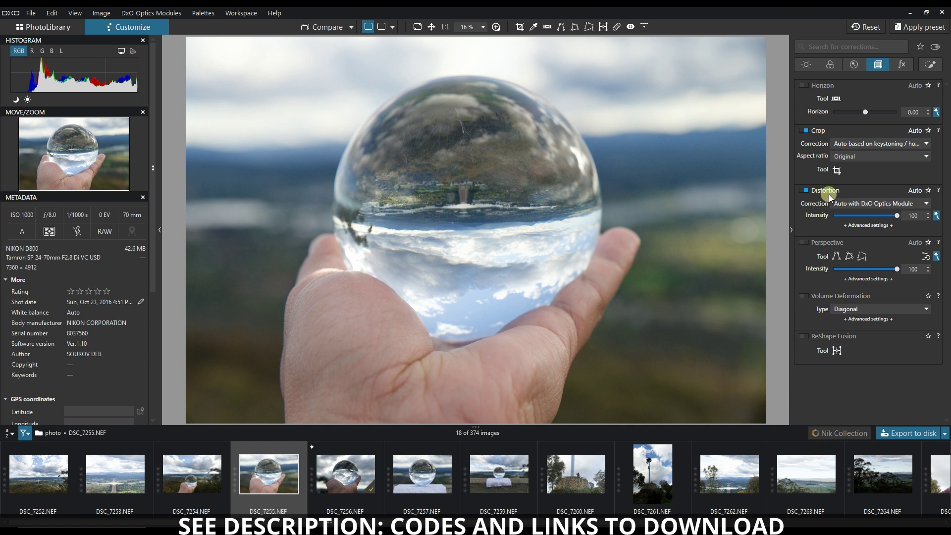
left_click(803, 190)
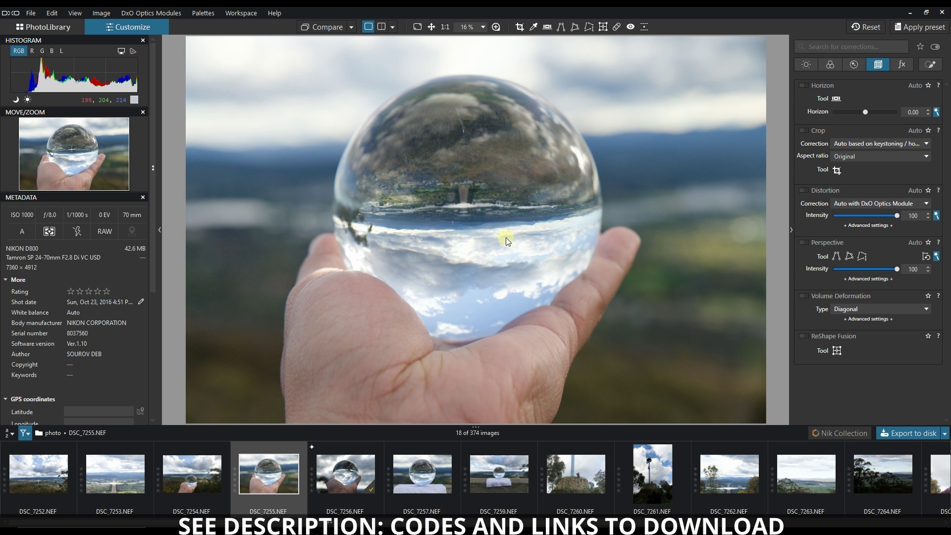
Export DSC_7255.NEF to the Desktop with the Standard output option as a full-size JPEG, quality 100, suffix _DxO
left_click(853, 64)
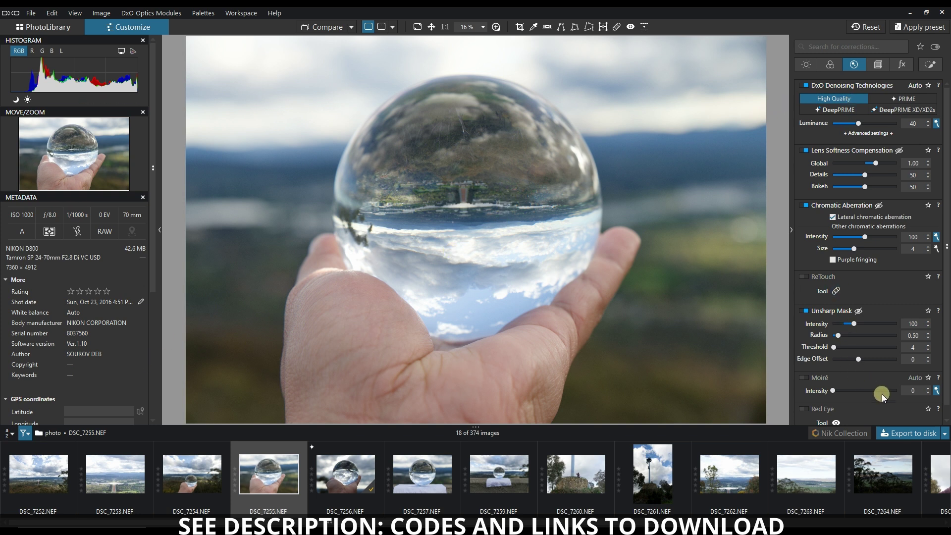
left_click(913, 437)
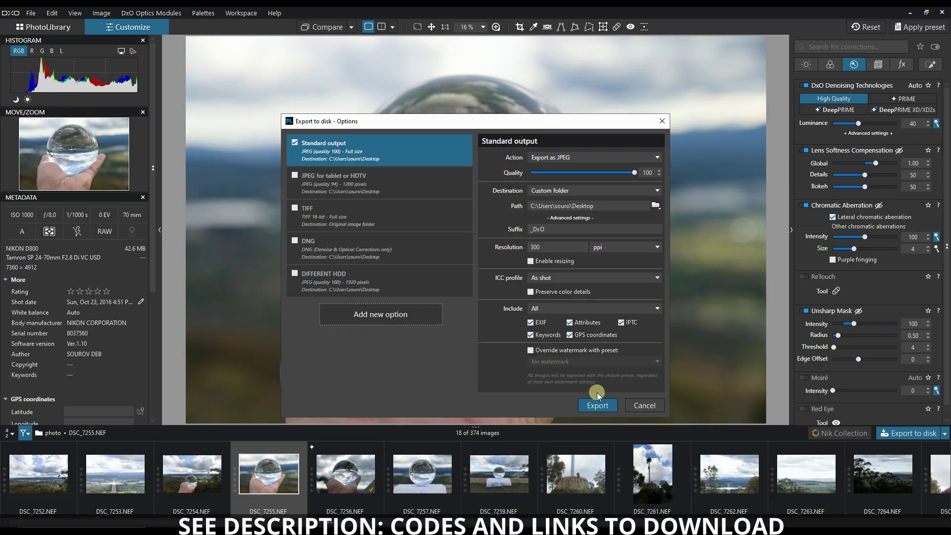
left_click(601, 403)
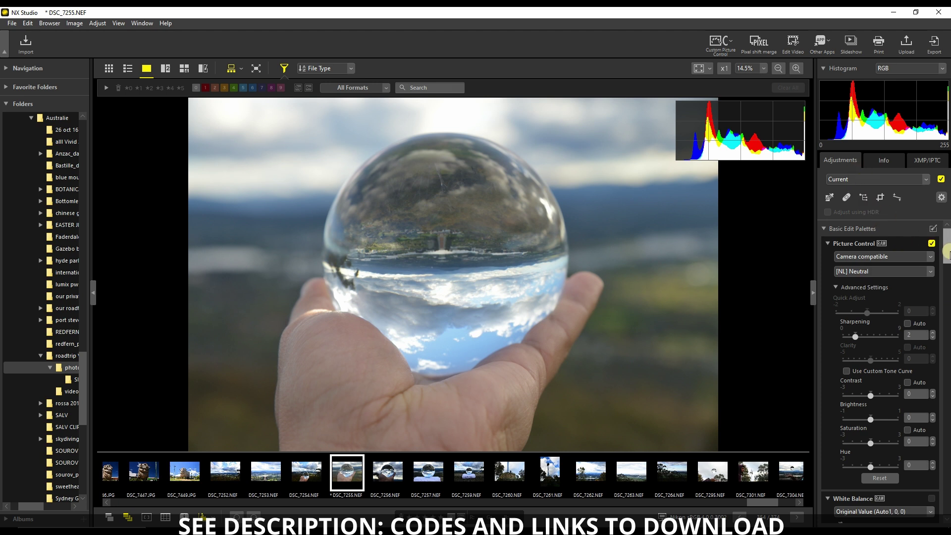
In NX Studio, go through the adjustment palettes to Noise Reduction and set its method to Better Quality
left_click_drag(947, 256, 947, 291)
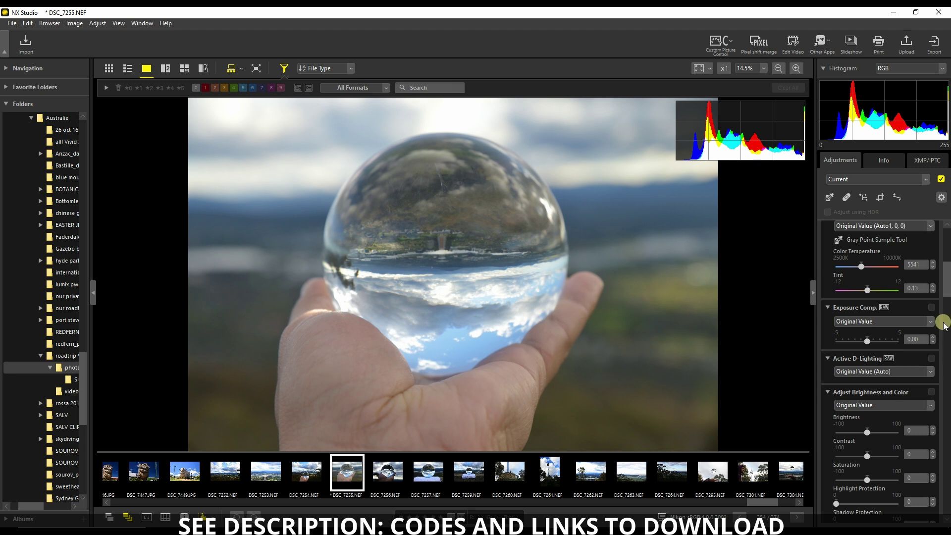
left_click_drag(947, 288, 947, 295)
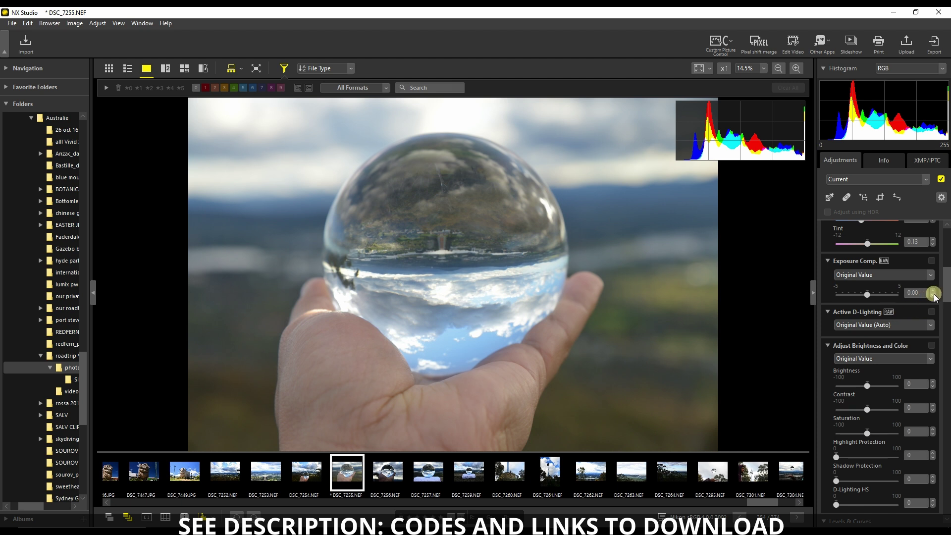
left_click_drag(947, 288, 947, 349)
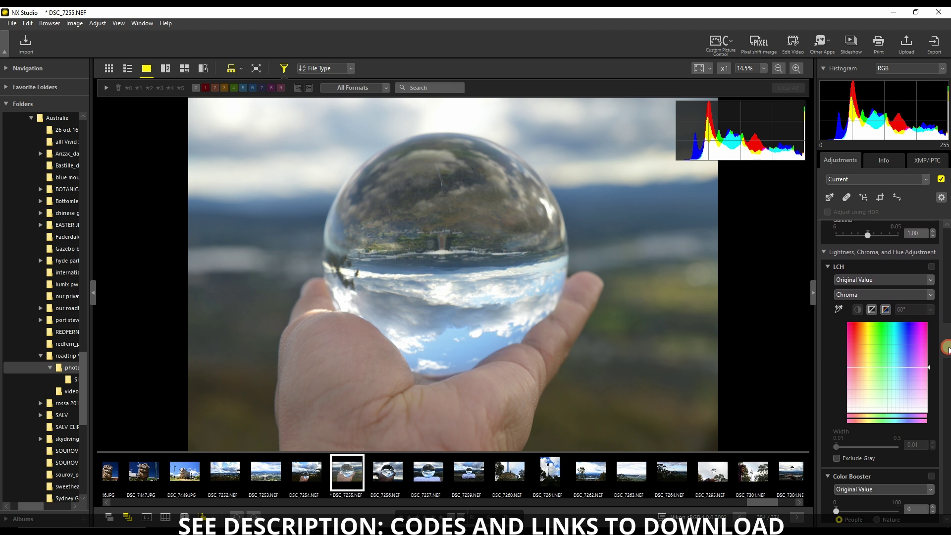
left_click_drag(947, 349, 947, 352)
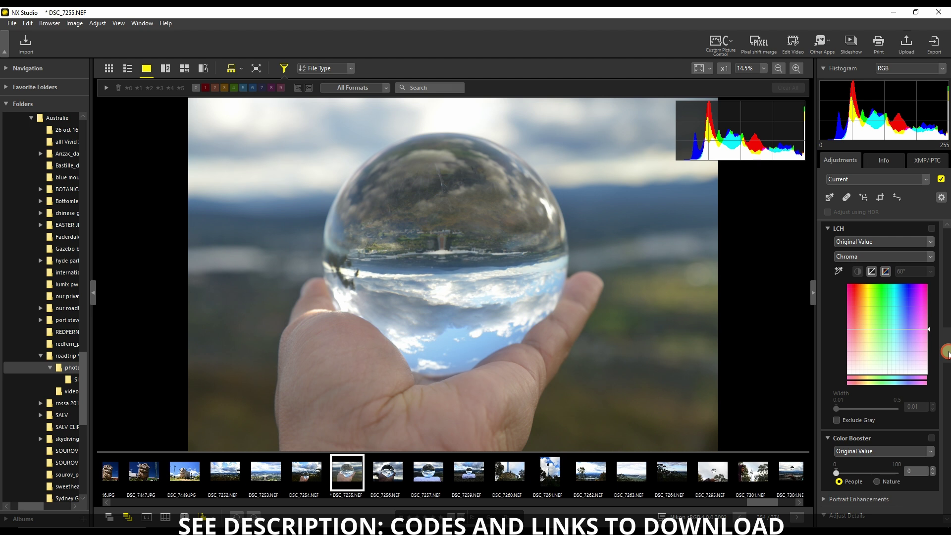
left_click_drag(947, 352, 946, 376)
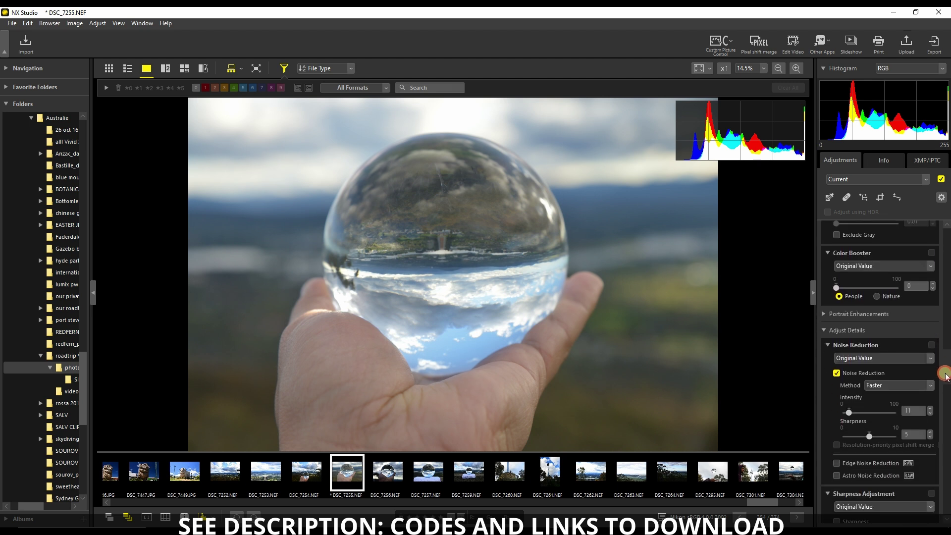
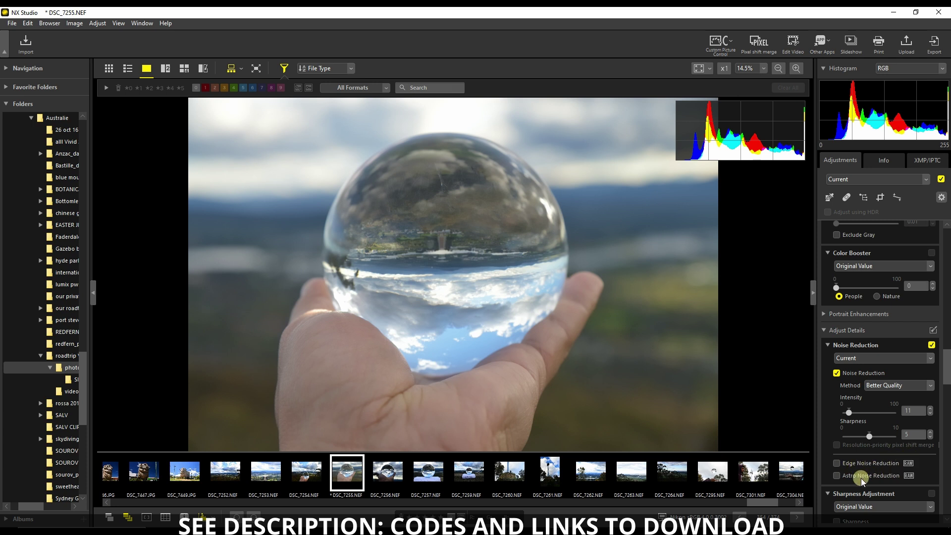
Try the Sharpness option under Sharpness Adjustment and turn it back off
left_click_drag(947, 373, 949, 389)
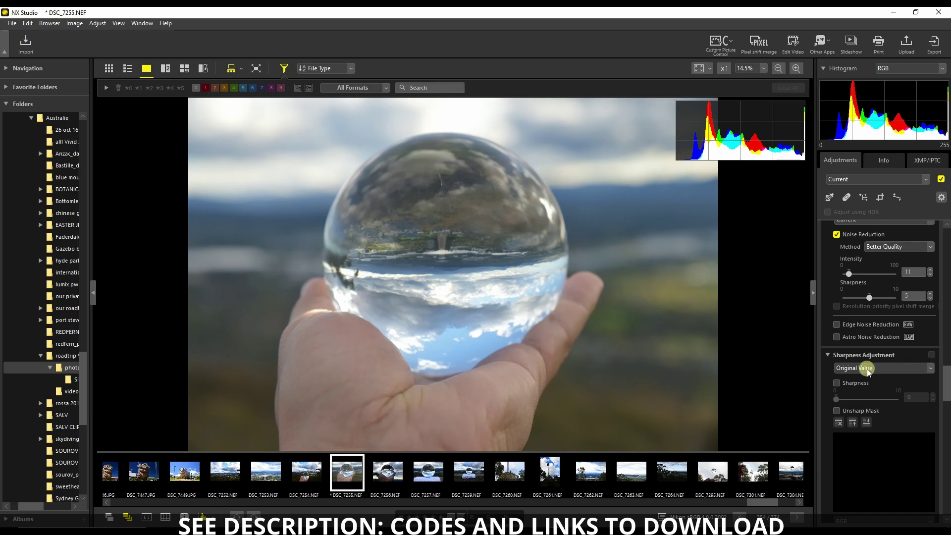
left_click(842, 379)
left_click(837, 383)
left_click(867, 368)
left_click(862, 381)
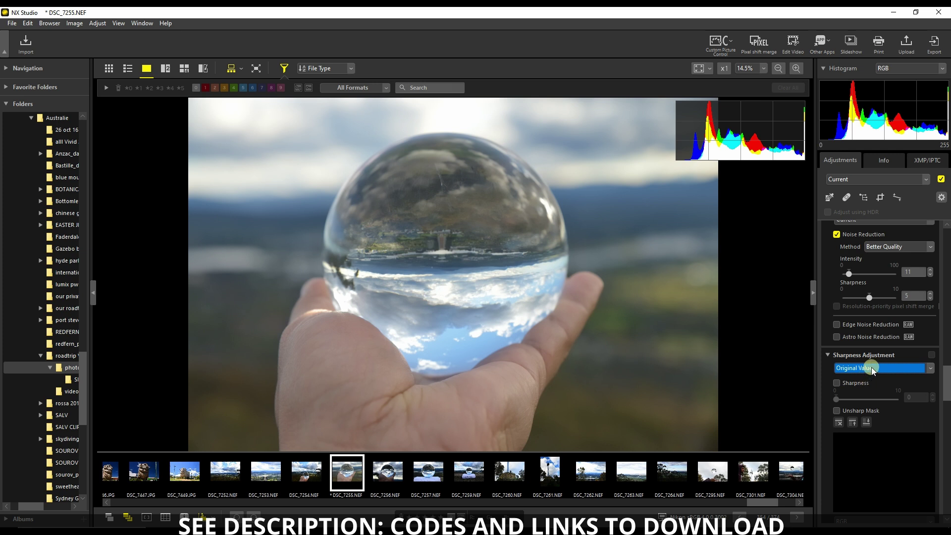
left_click(836, 384)
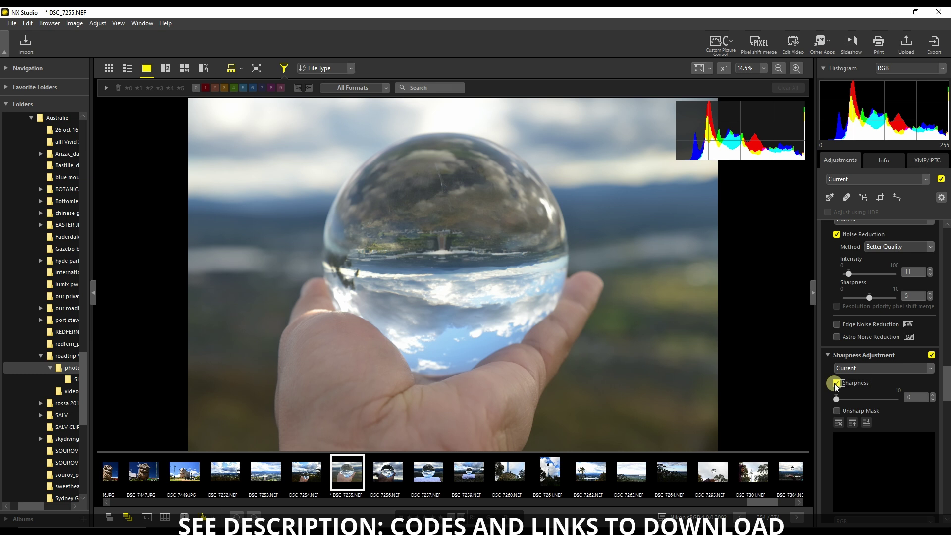
left_click(836, 384)
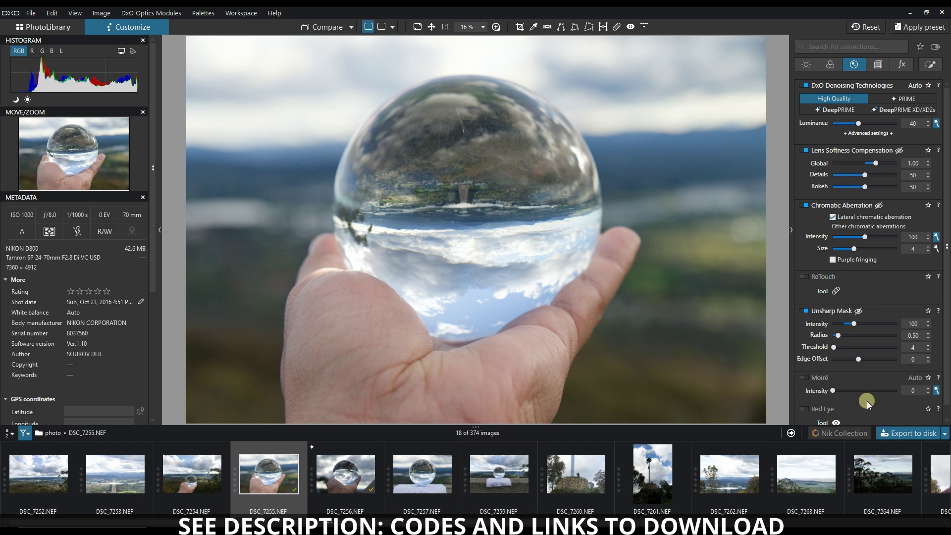
In DxO PhotoLab, turn off the Unsharp Mask correction and export the photo again, overwriting DSC_7255_DxO.jpg
left_click(803, 311)
left_click(909, 433)
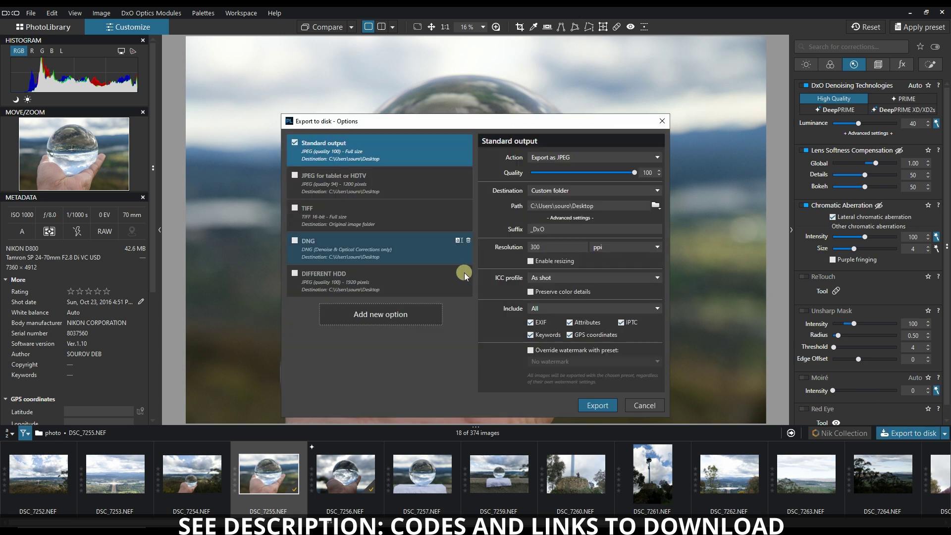
left_click(584, 399)
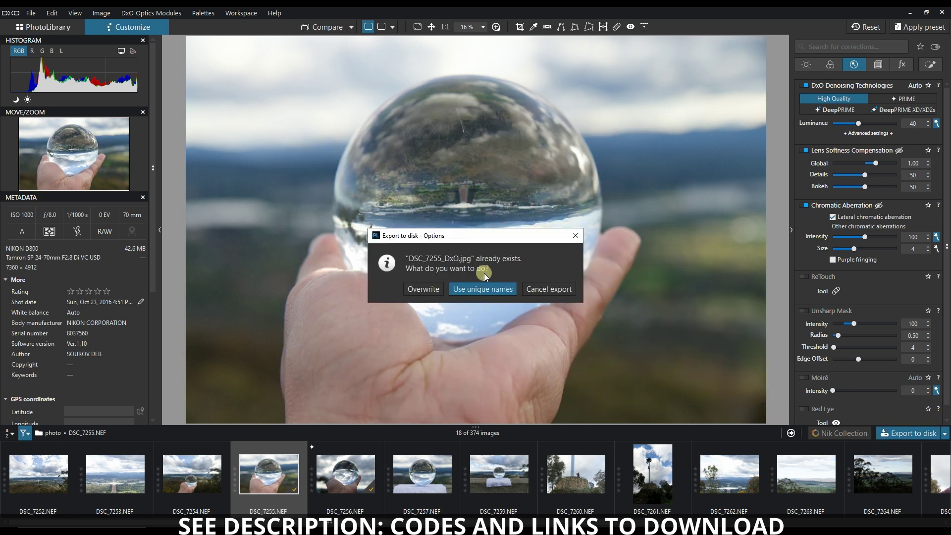
left_click(442, 291)
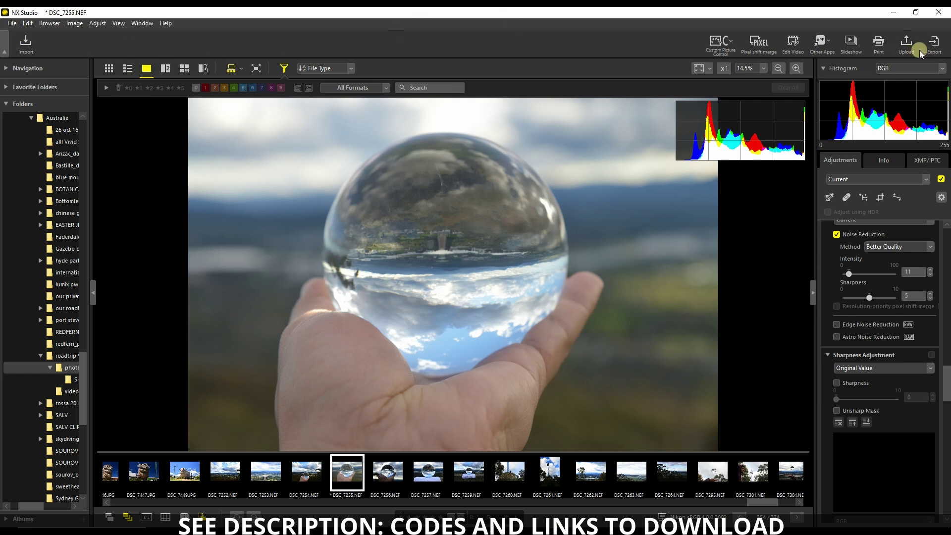
Set up an NX Studio export of the photo as JPEG with quality 100 and the 300 dpi resolution enabled
left_click(940, 45)
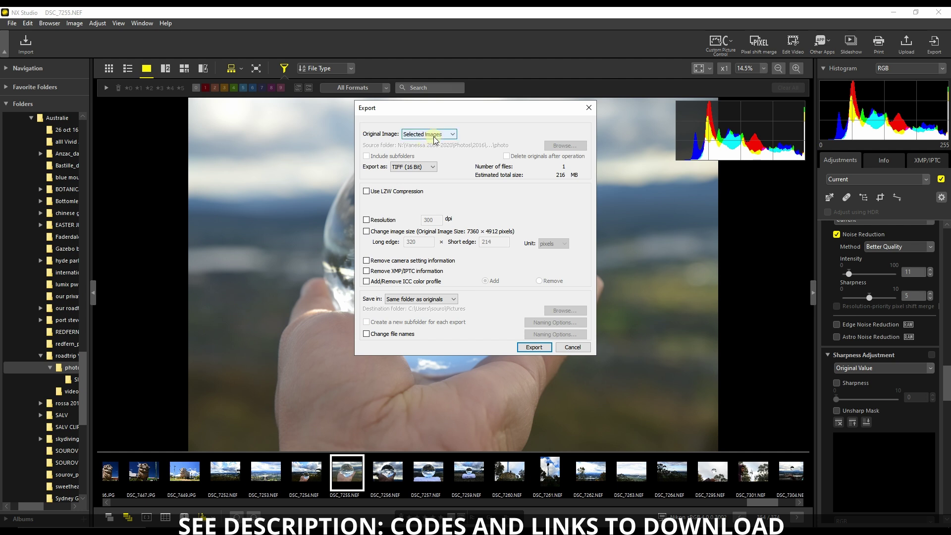
left_click(421, 167)
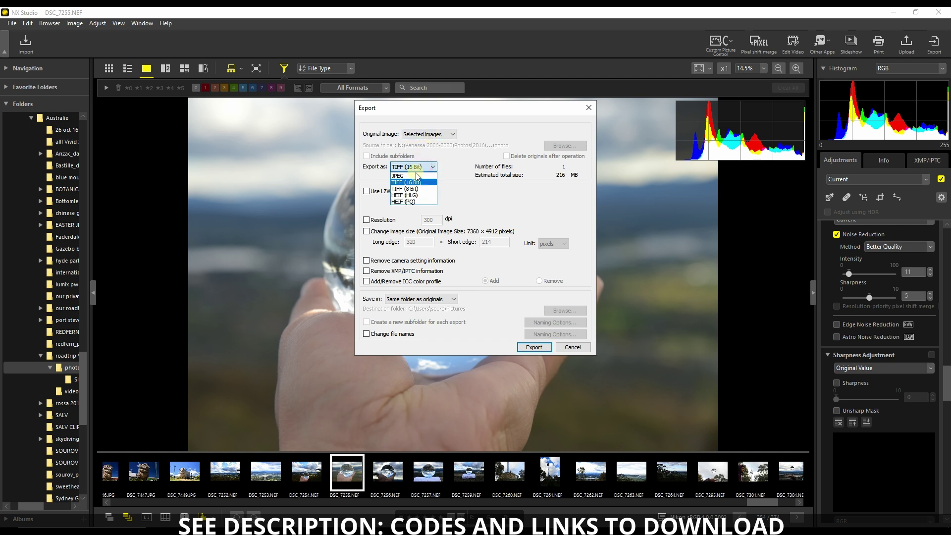
left_click(406, 176)
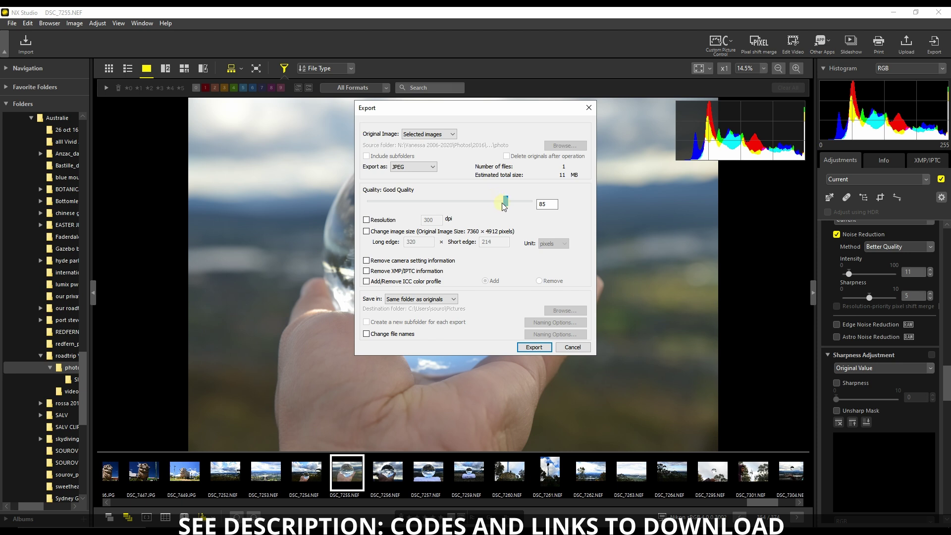
left_click_drag(506, 202, 548, 207)
left_click(367, 219)
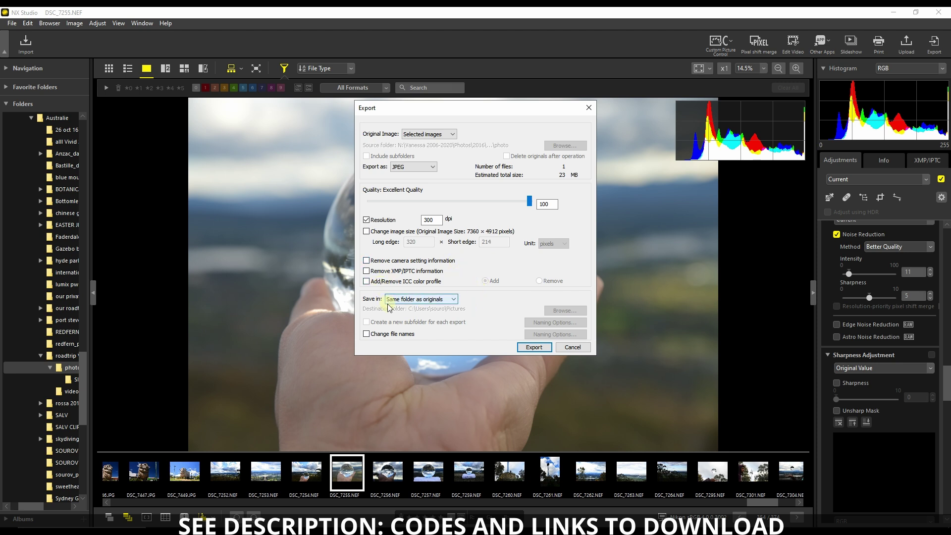
Save the export in a specified folder and choose the Desktop as its destination
left_click(420, 299)
left_click(423, 314)
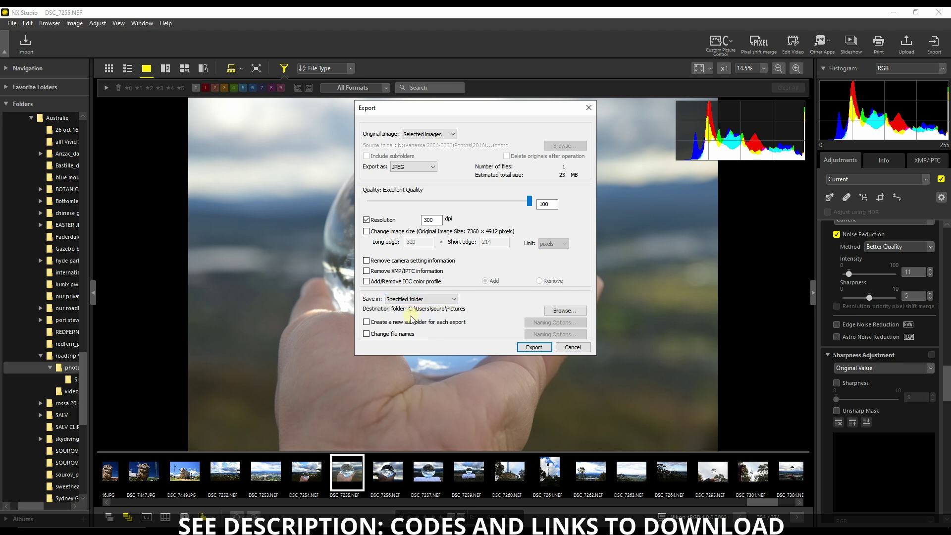
left_click(564, 310)
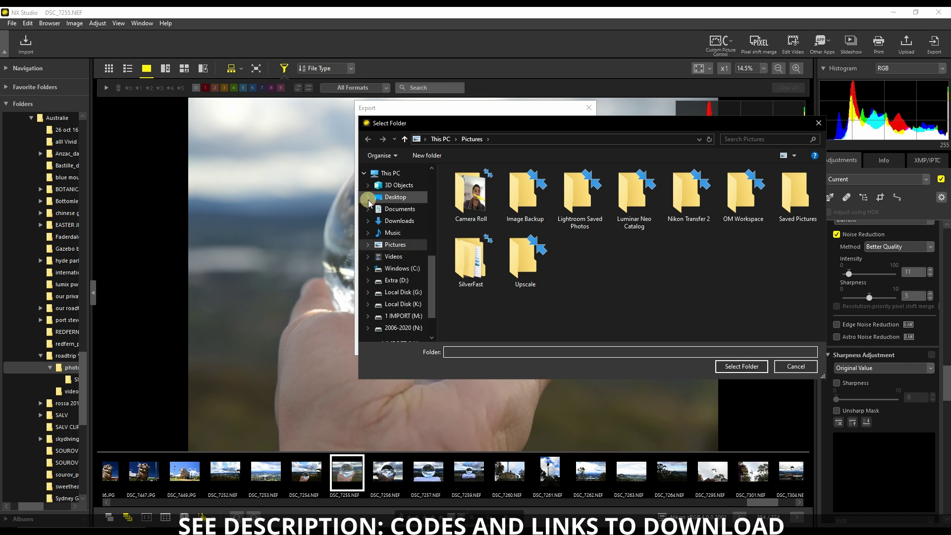
left_click(394, 197)
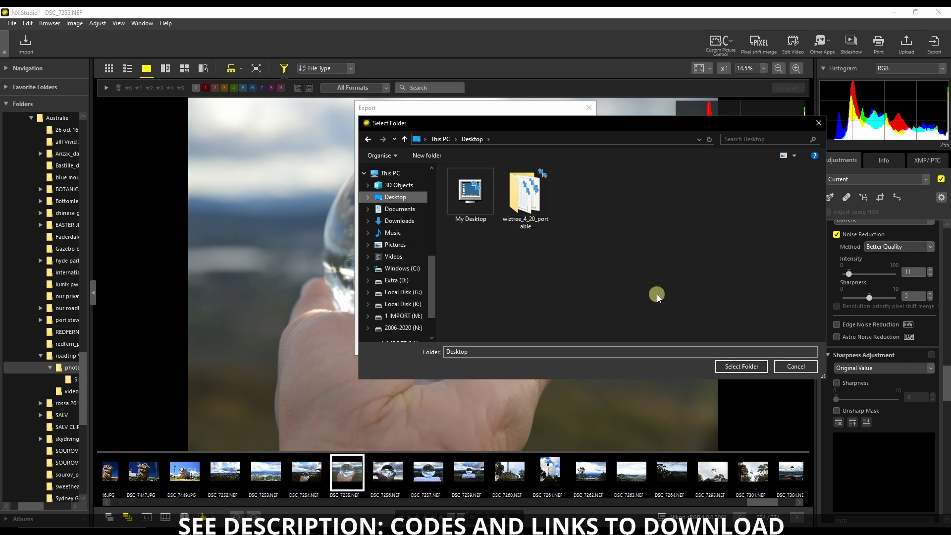
left_click(730, 366)
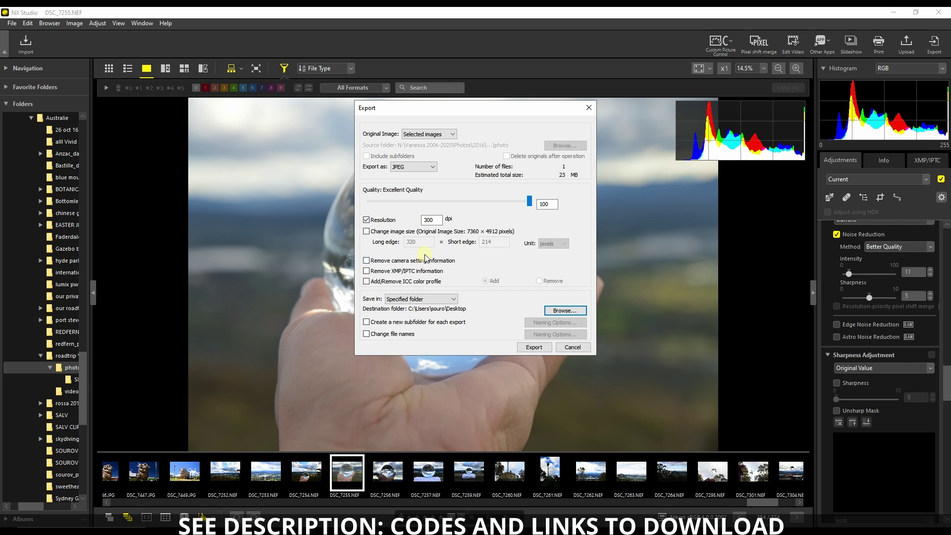
Enable changed file names with an Original name+New name suffix of "-nx studio" and export the JPEG
left_click(366, 336)
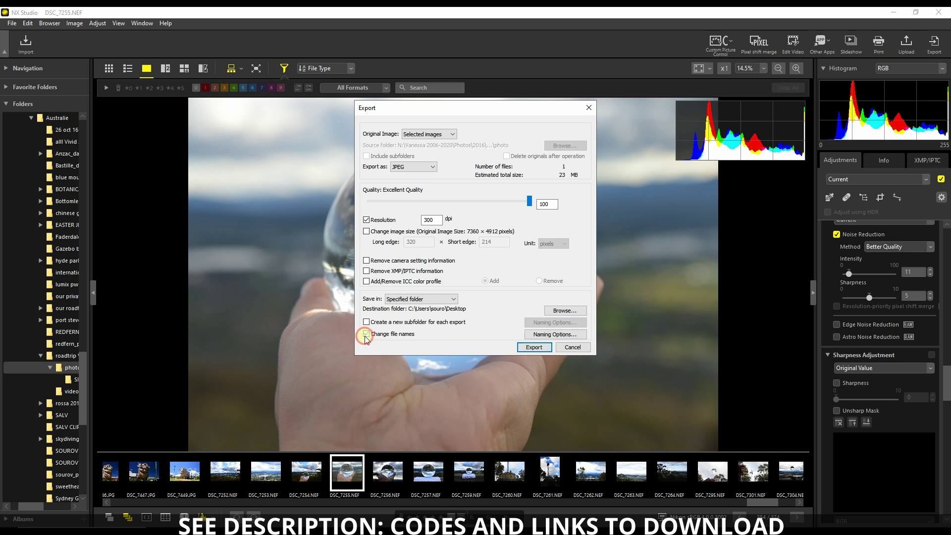
left_click(553, 334)
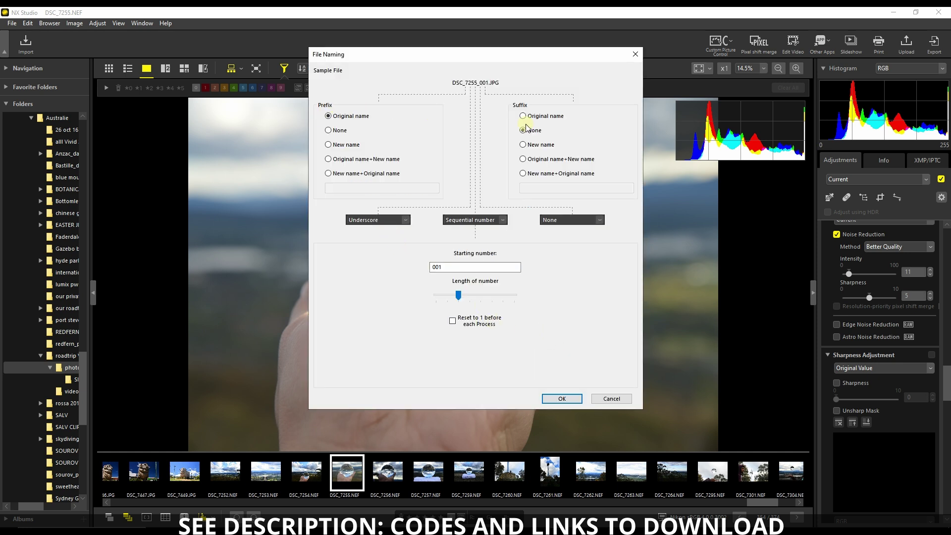
left_click(524, 160)
left_click(560, 188)
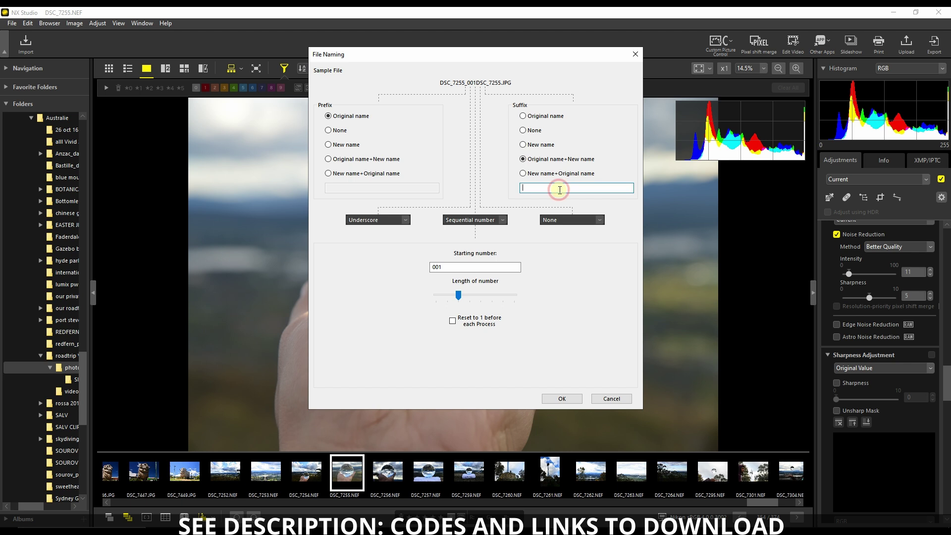
type("-")
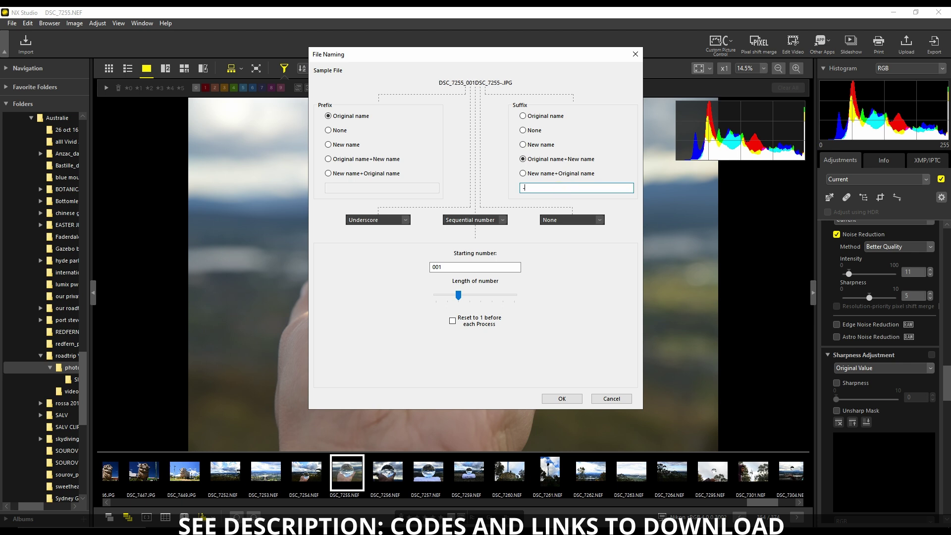
type("nx studio")
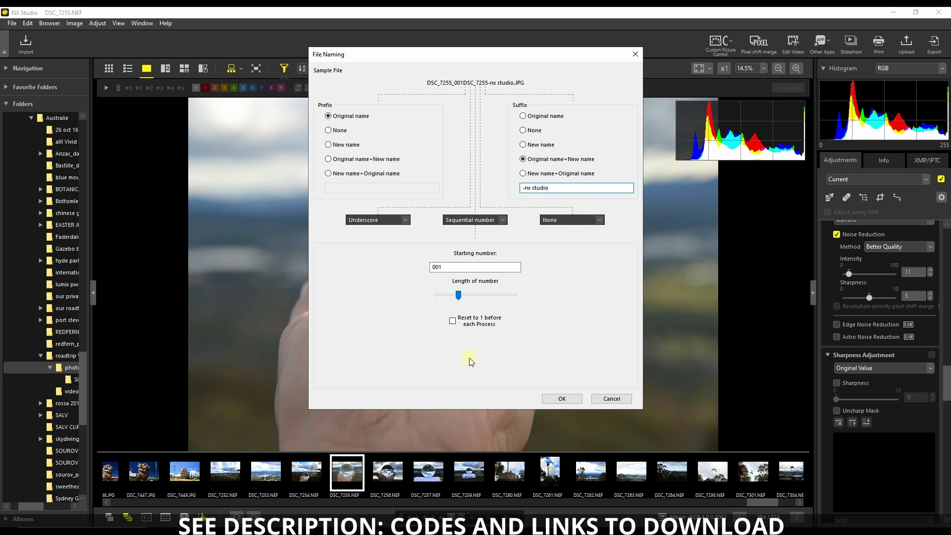
left_click(558, 398)
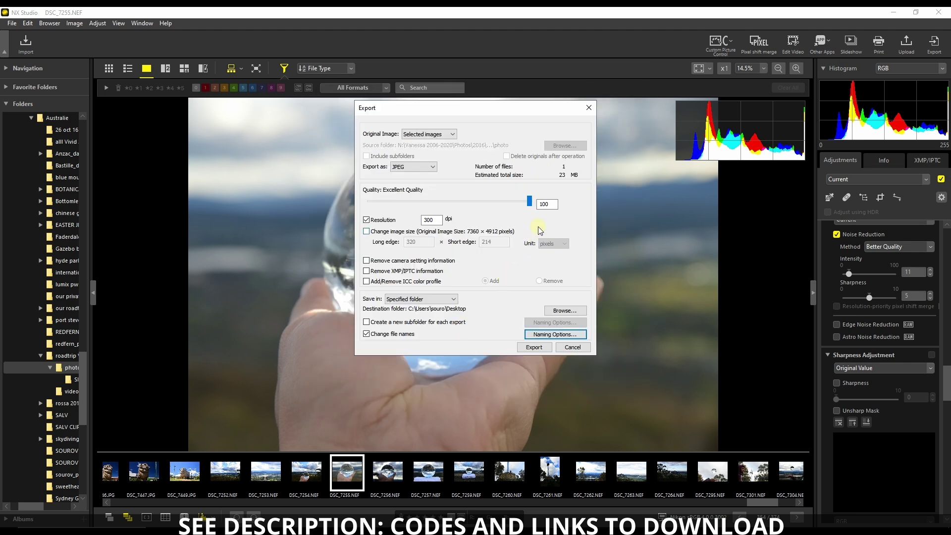
left_click(534, 348)
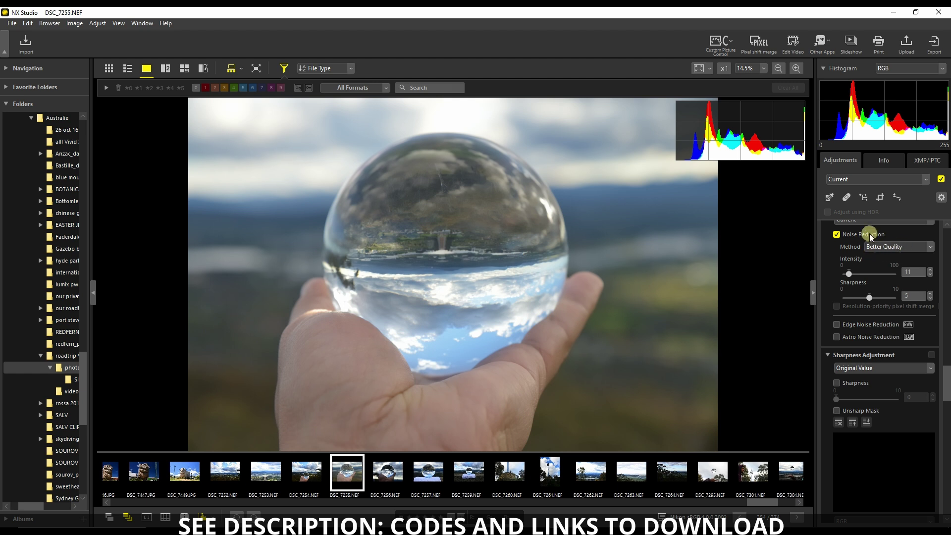
Compare the zoomed-out photo in DxO PhotoLab and NX Studio, and minimize both programs
left_click(897, 15)
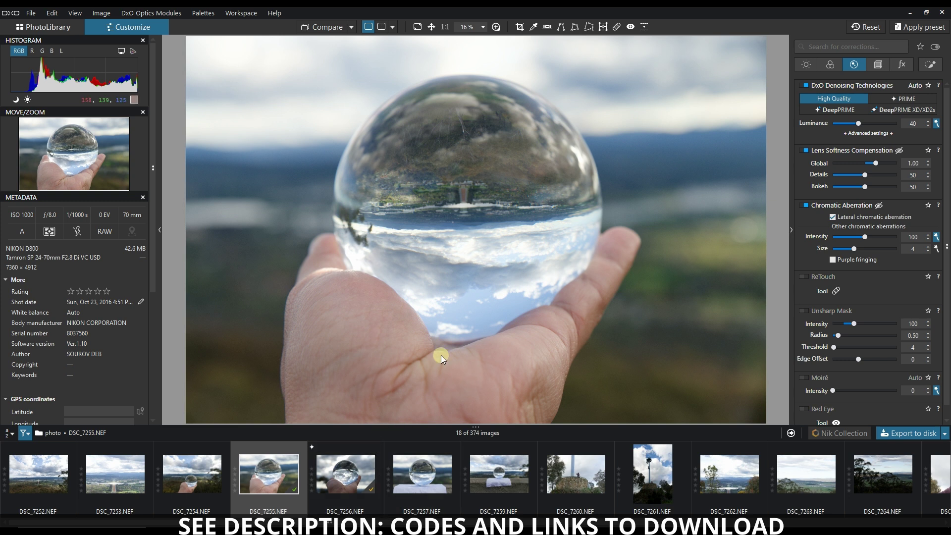
scroll(456, 325, "down", 3)
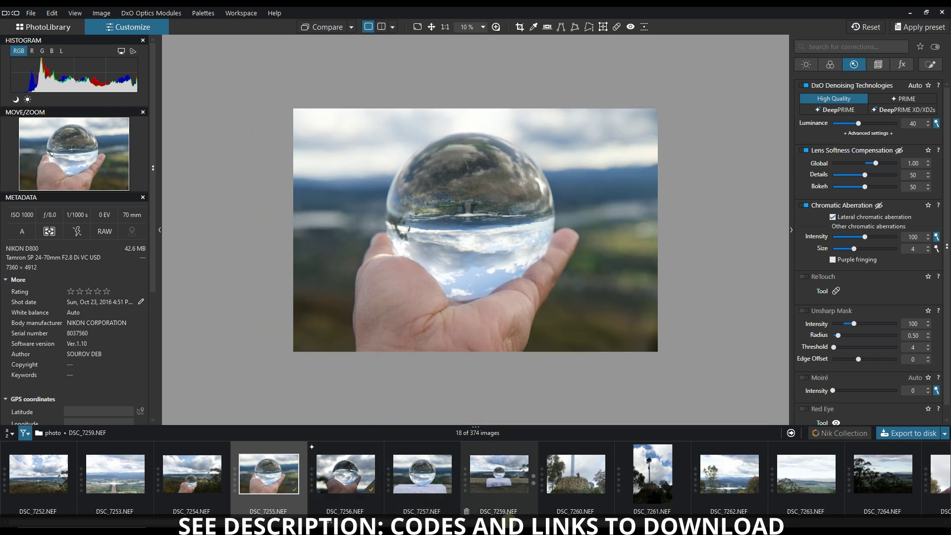
key("alt+Tab")
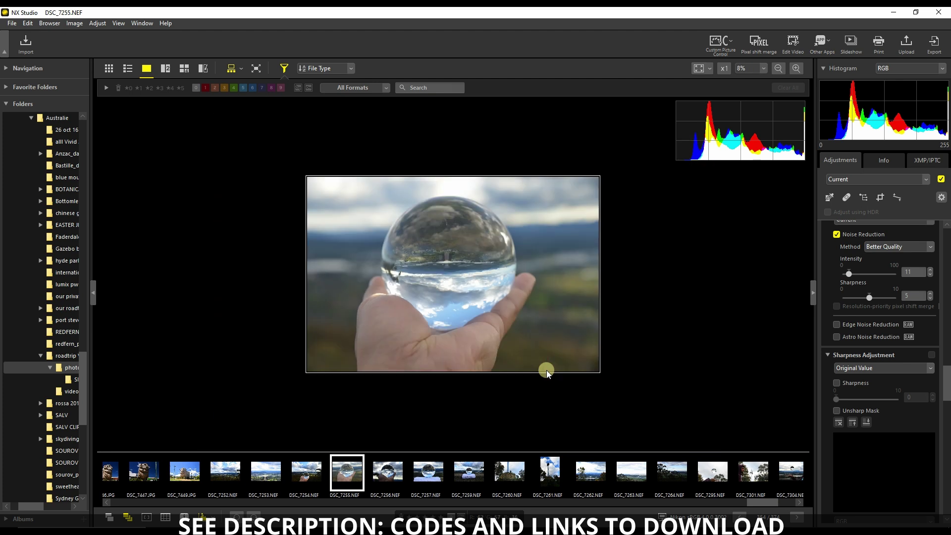
left_click(896, 13)
left_click(911, 12)
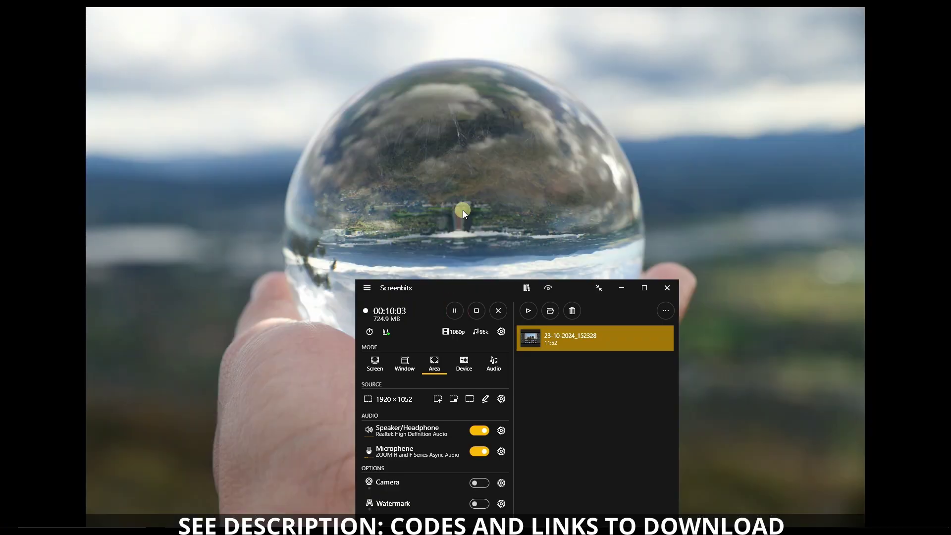
In the full-screen image viewer, show the Desktop thumbnails and select the NX Studio and DxO exports in turn
left_click(462, 210)
left_click(463, 210)
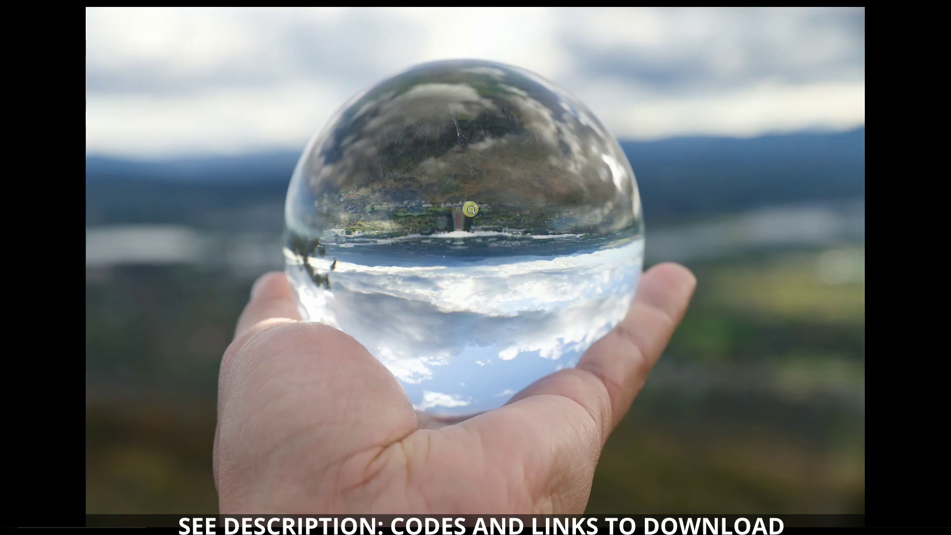
mouse_move(675, 10)
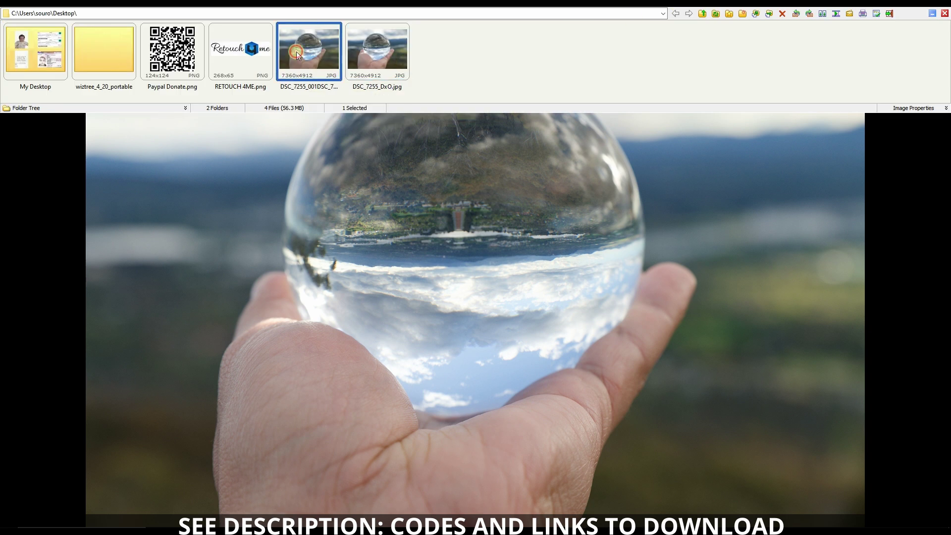
left_click(296, 51)
left_click(347, 49)
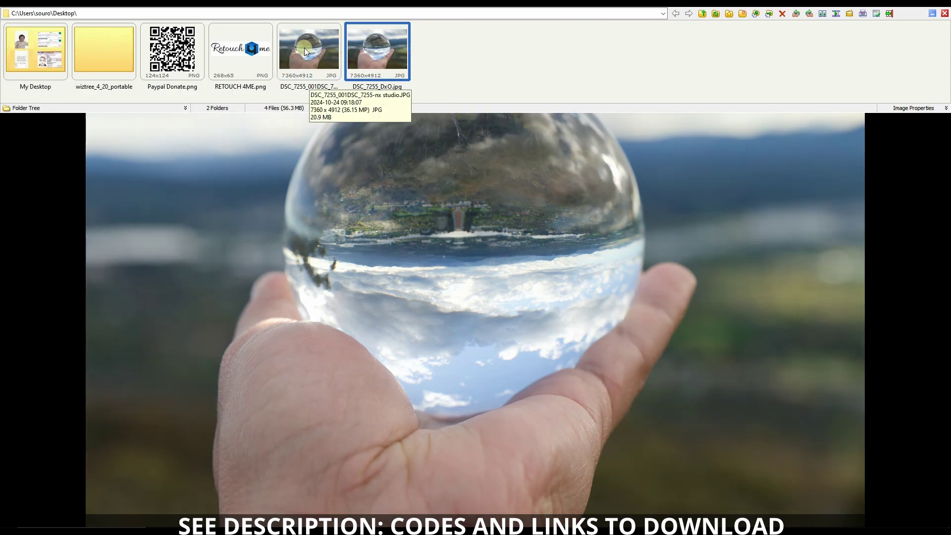
Alternate between the NX Studio and DxO exports in the full-screen viewer to compare their colour and contrast
left_click(305, 50)
left_click(378, 45)
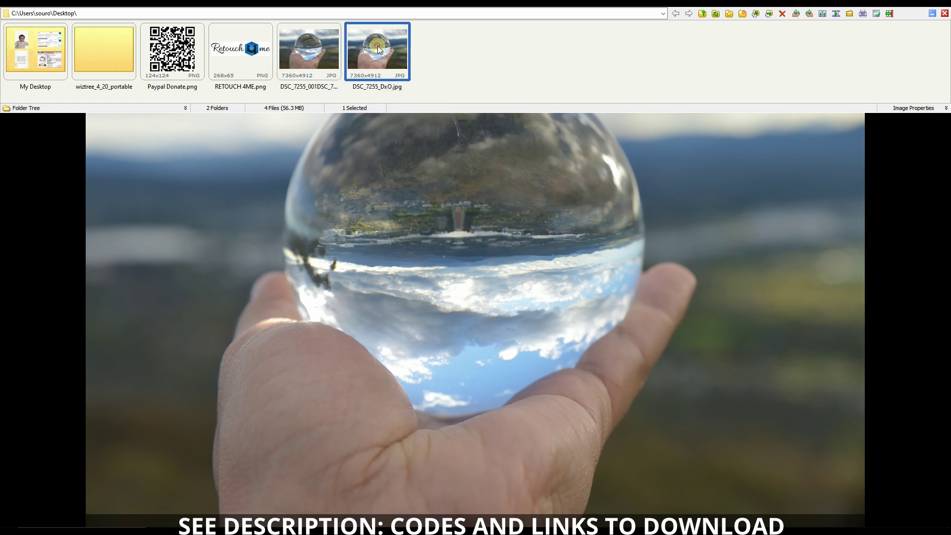
left_click(327, 52)
left_click(368, 52)
left_click(333, 57)
left_click(356, 53)
left_click(333, 55)
left_click(371, 55)
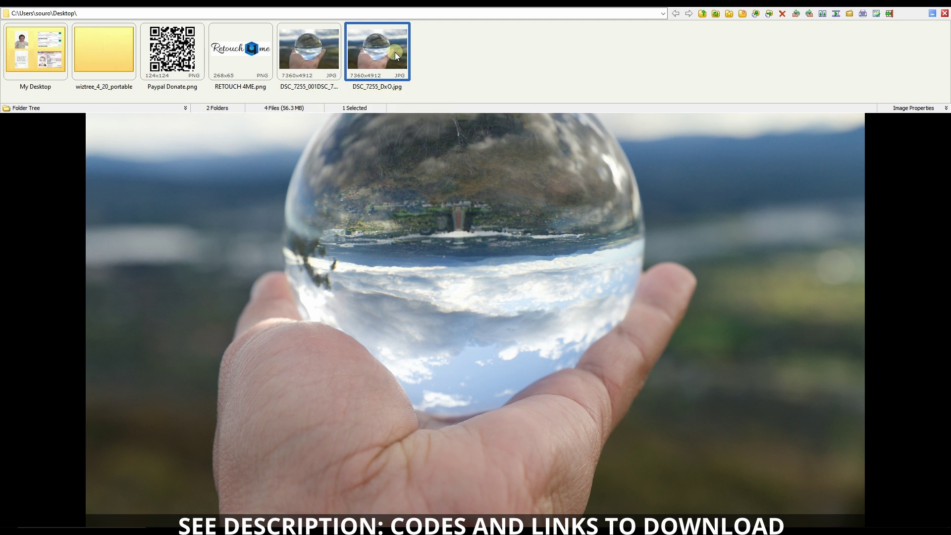
Select both the NX Studio and DxO exports, view them in a side-by-side comparison, and close it
left_click(319, 53, "ctrl")
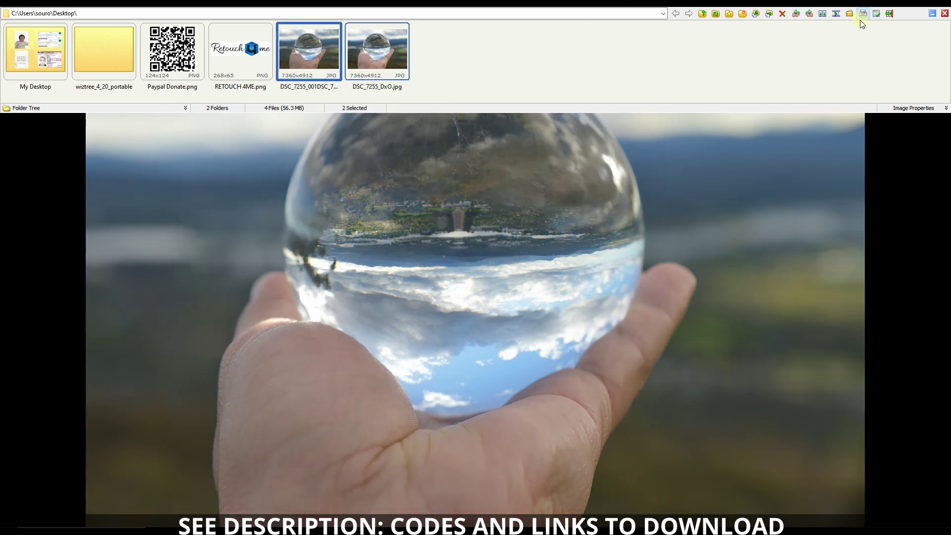
left_click(810, 14)
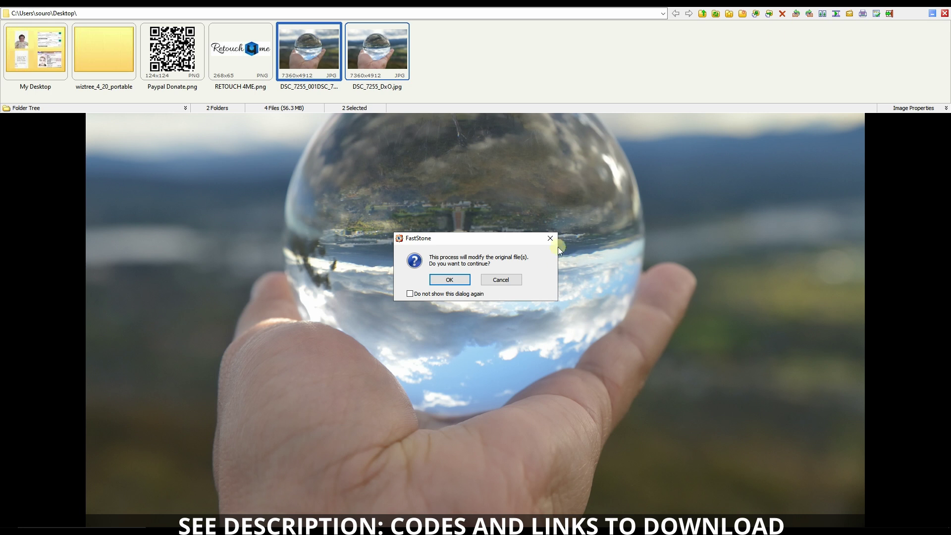
left_click(508, 278)
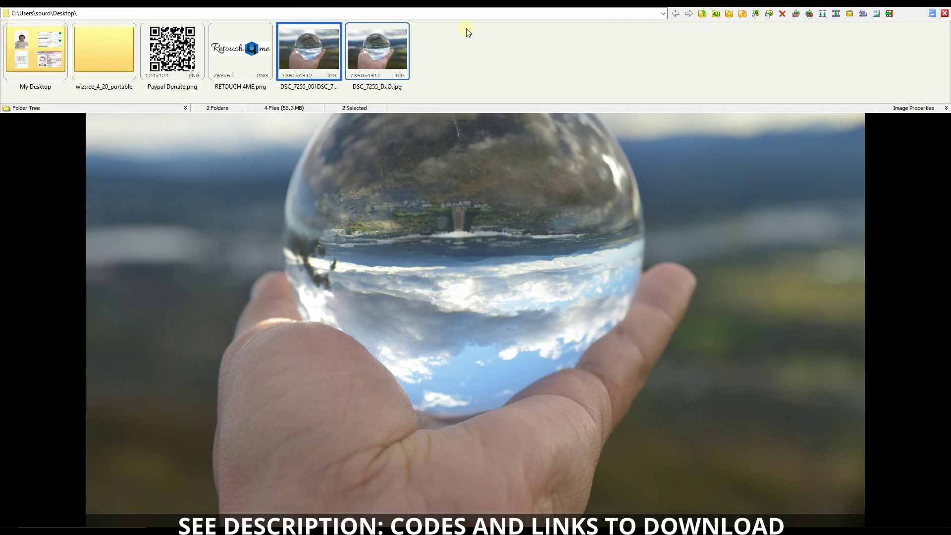
left_click(822, 14)
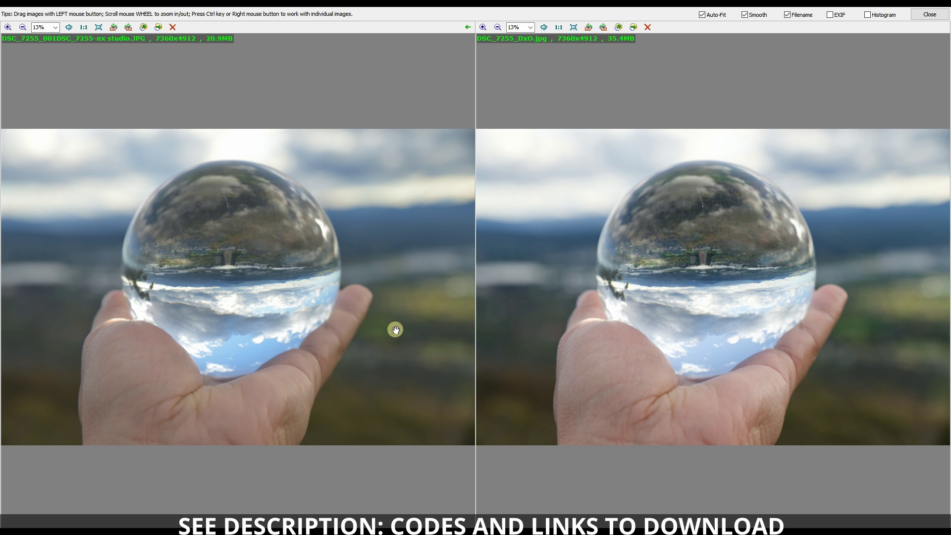
left_click(930, 14)
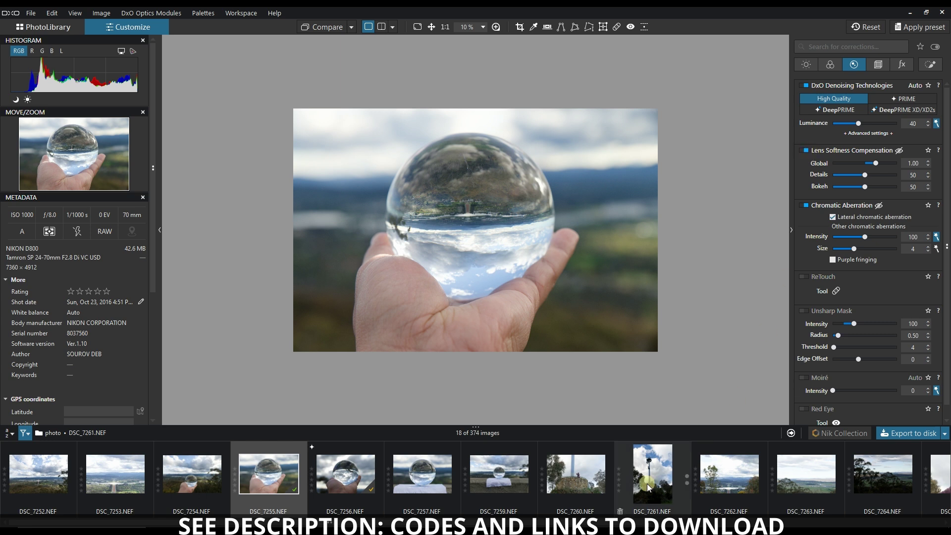
In DxO PhotoLab, turn off Lens Softness Compensation and re-export DSC_7255.NEF to the Desktop with the Standard output JPEG option
key("F11")
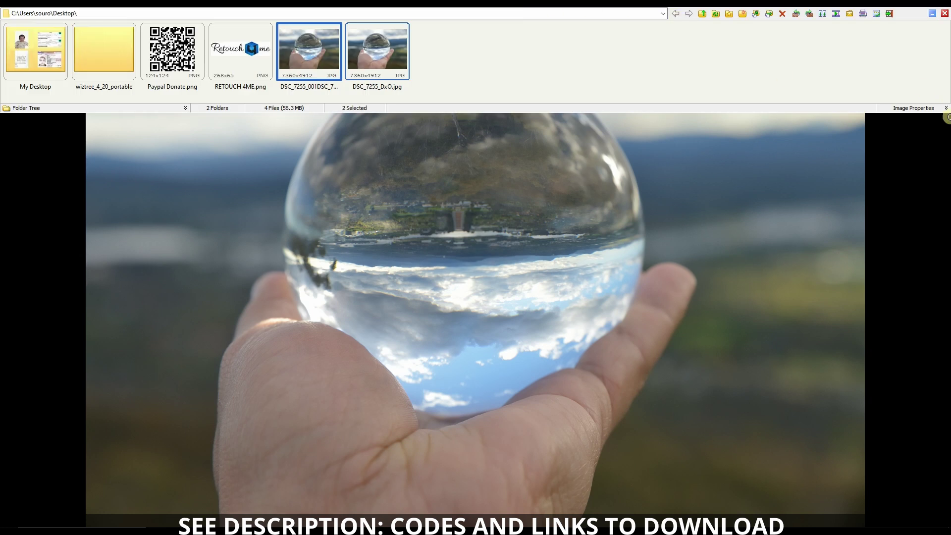
mouse_move(2, 271)
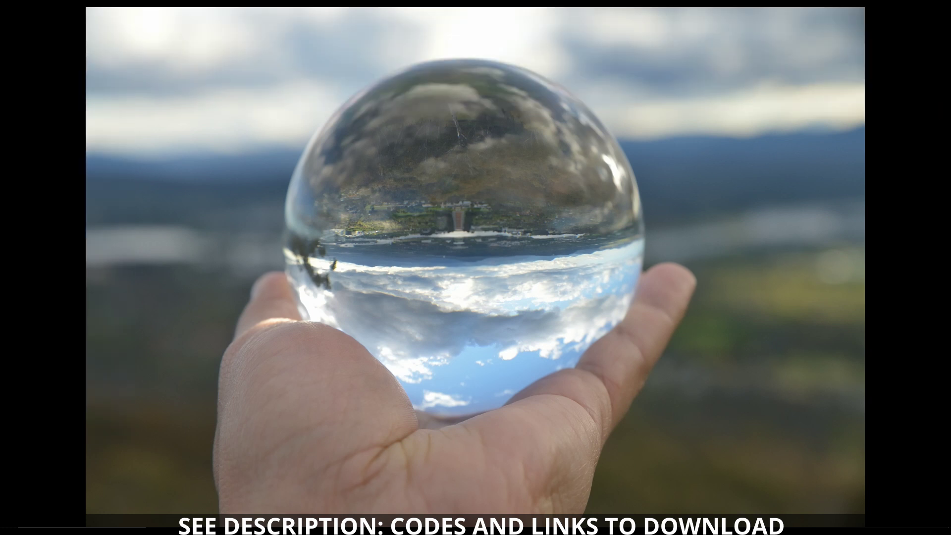
key("Escape")
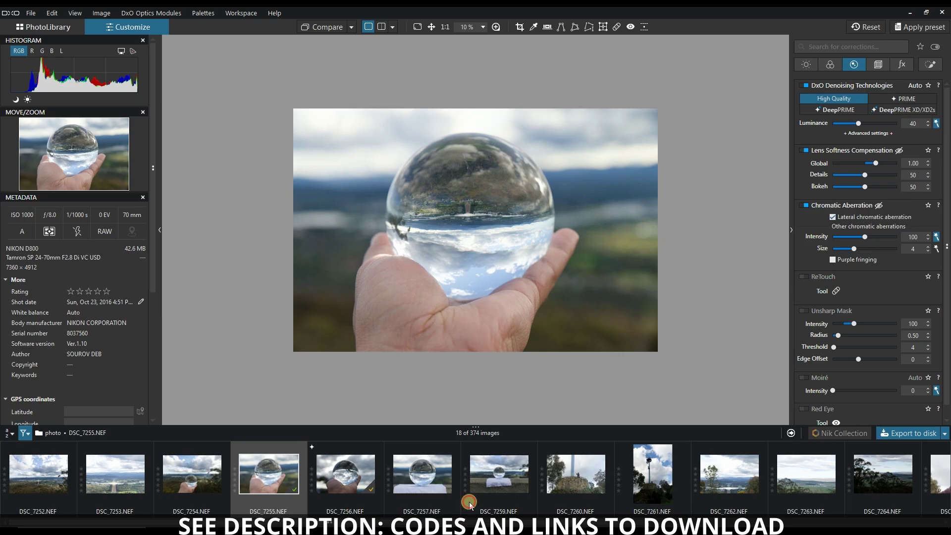
left_click(803, 150)
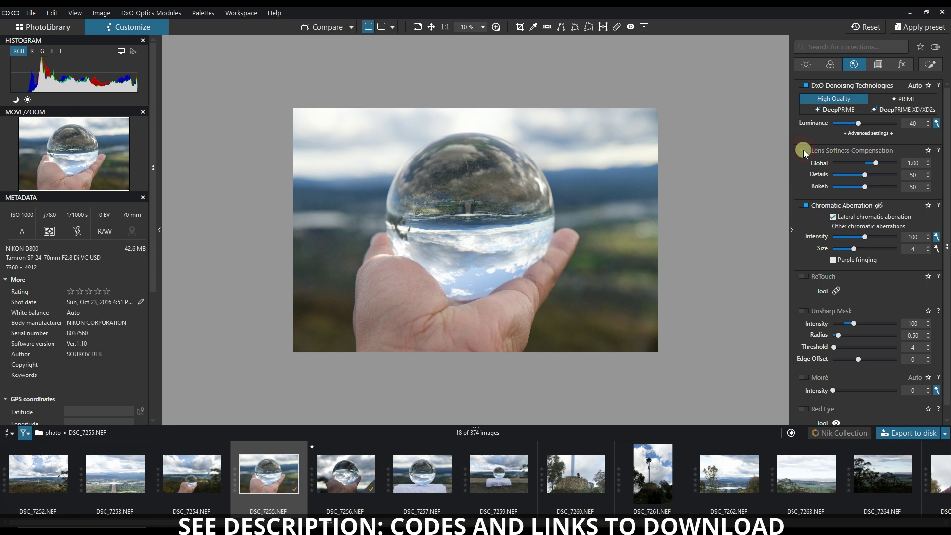
left_click(902, 431)
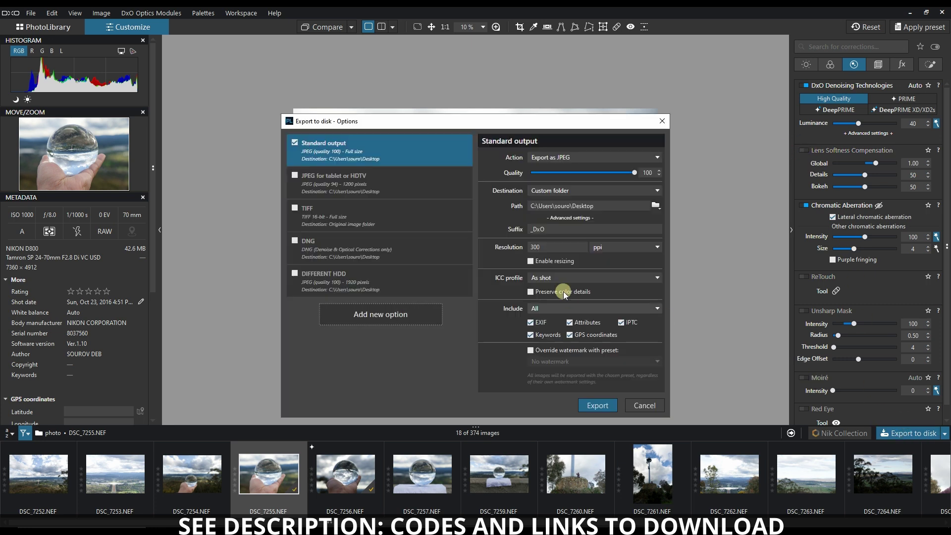
left_click(593, 401)
left_click(423, 290)
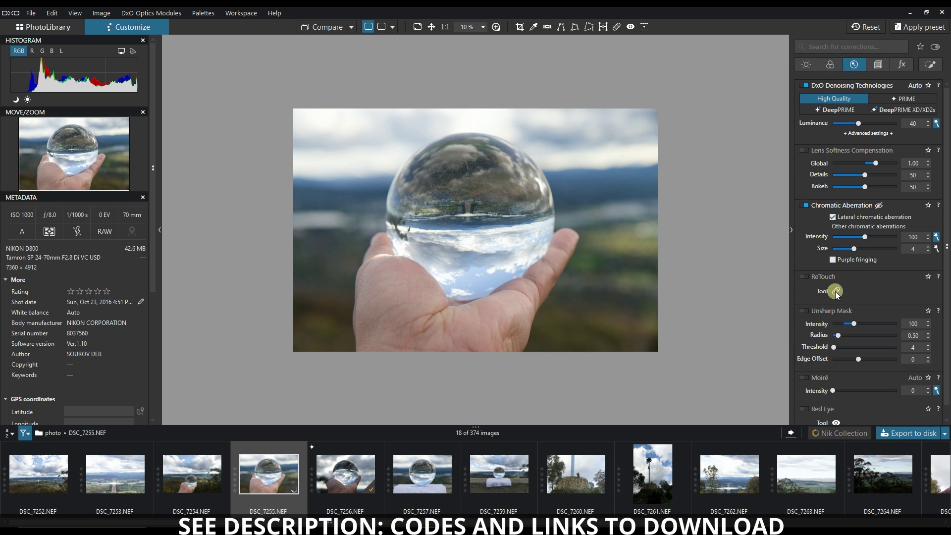
In the full-screen image viewer, show the Desktop thumbnails and alternate between the NX Studio export and the new DxO export
scroll(842, 291, "down", 1)
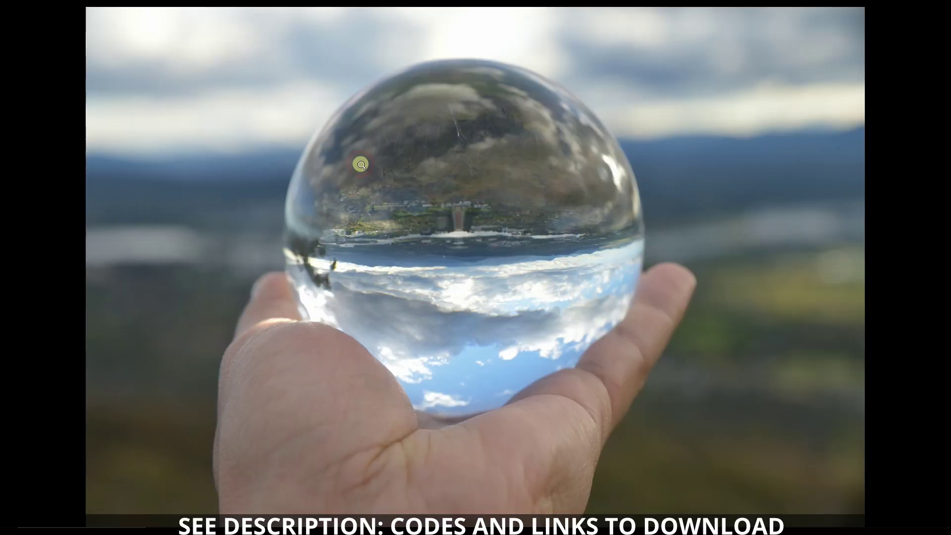
mouse_move(404, 11)
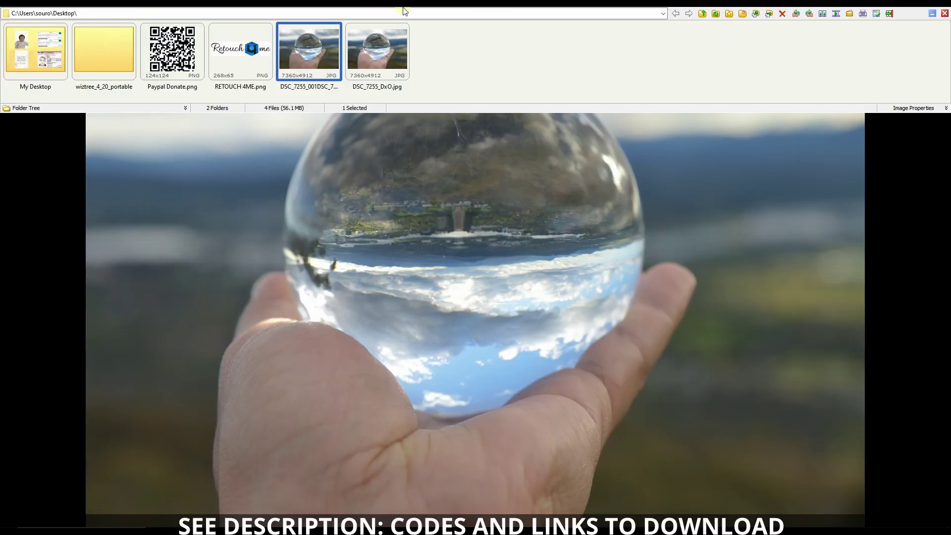
left_click(374, 40)
left_click(337, 51)
left_click(380, 60)
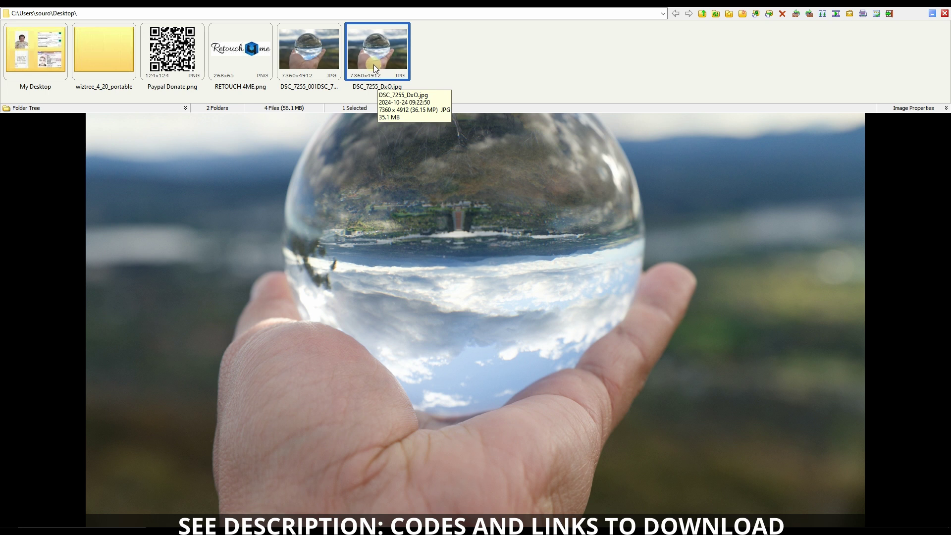
Open the NX Studio and new DxO exports side by side and examine the whole glass ball at 20% zoom
left_click(293, 45, "ctrl")
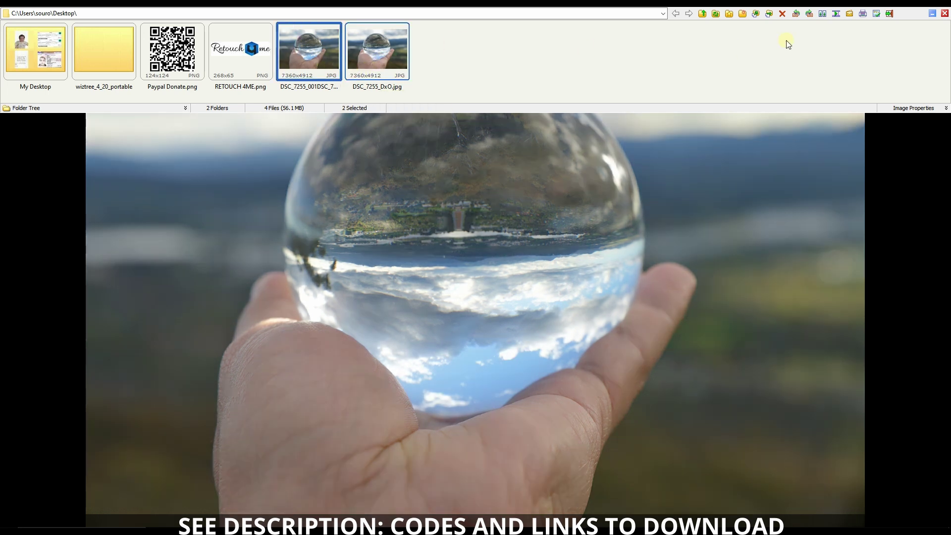
left_click(824, 16)
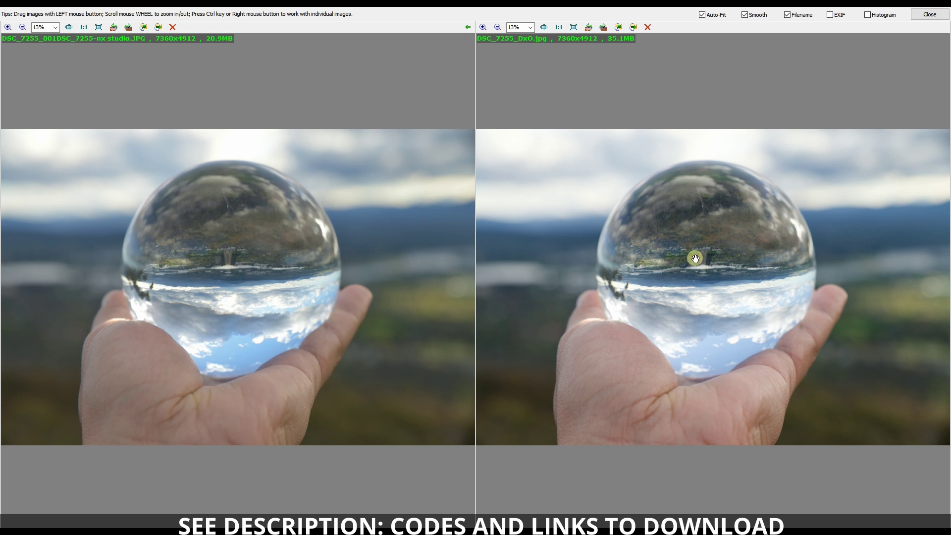
scroll(695, 258, "up", 3)
scroll(695, 258, "down", 2)
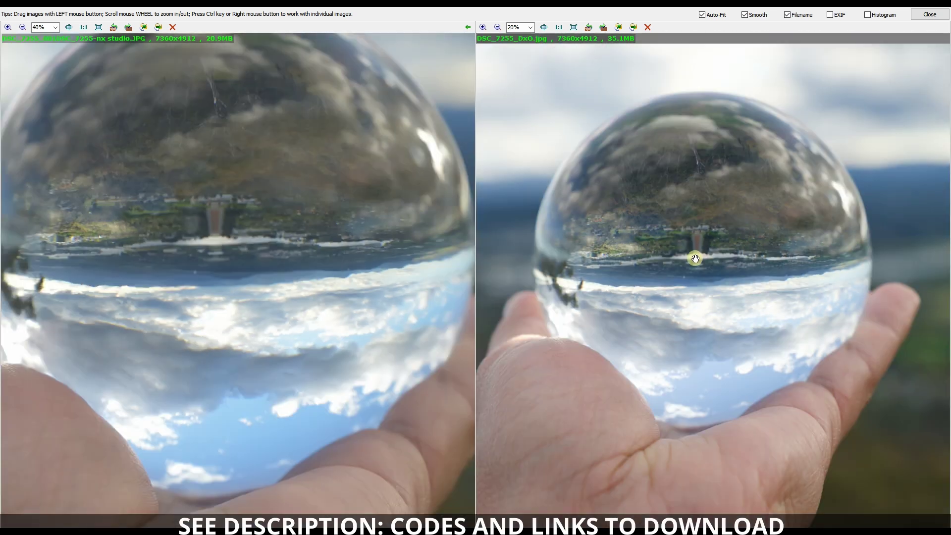
left_click_drag(699, 218, 780, 218)
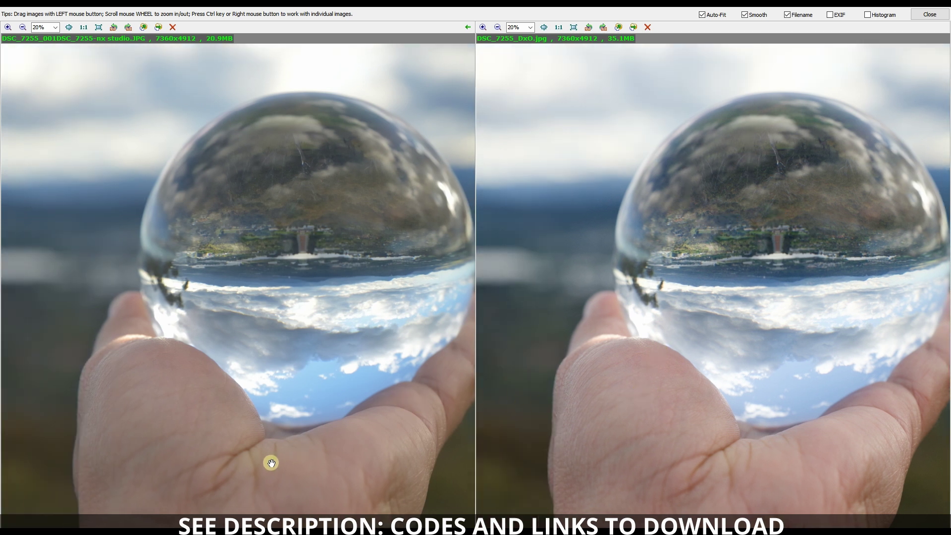
Compare the skin tones and texture at the base of the palm in both exports at 40% zoom
scroll(295, 452, "up", 1)
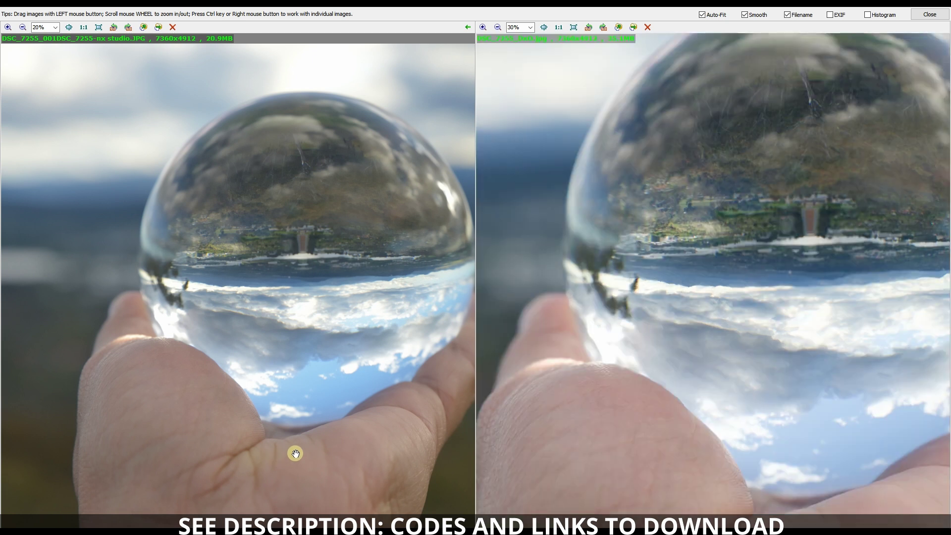
left_click_drag(212, 443, 282, 318)
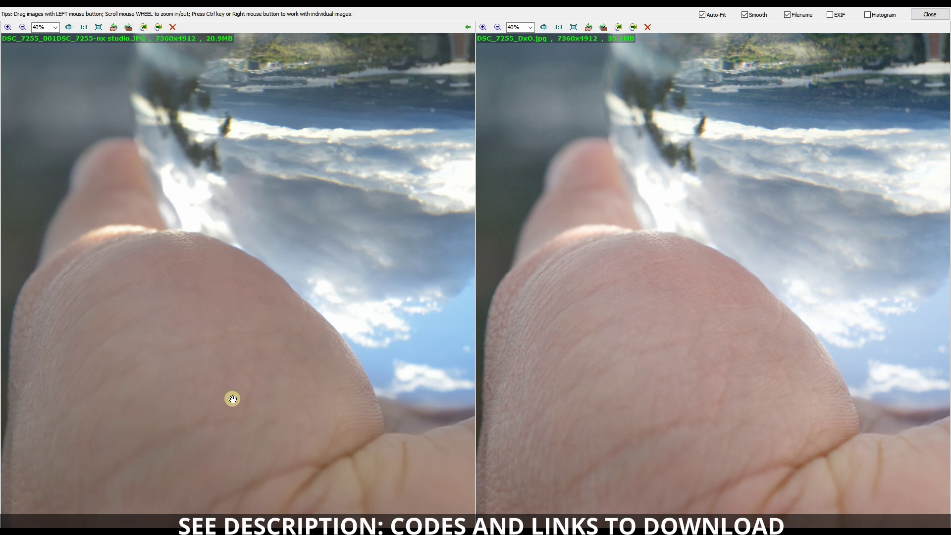
left_click_drag(656, 344, 699, 322)
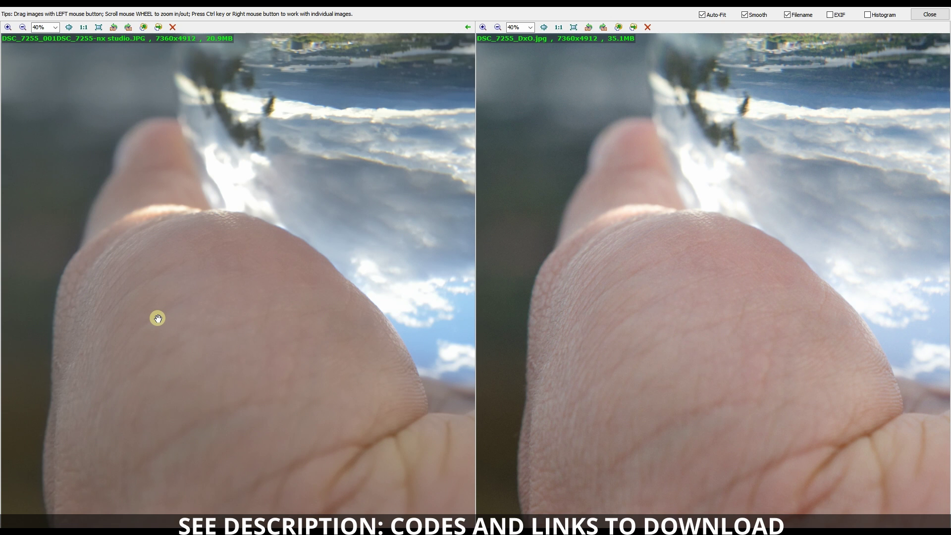
left_click_drag(193, 371, 237, 347)
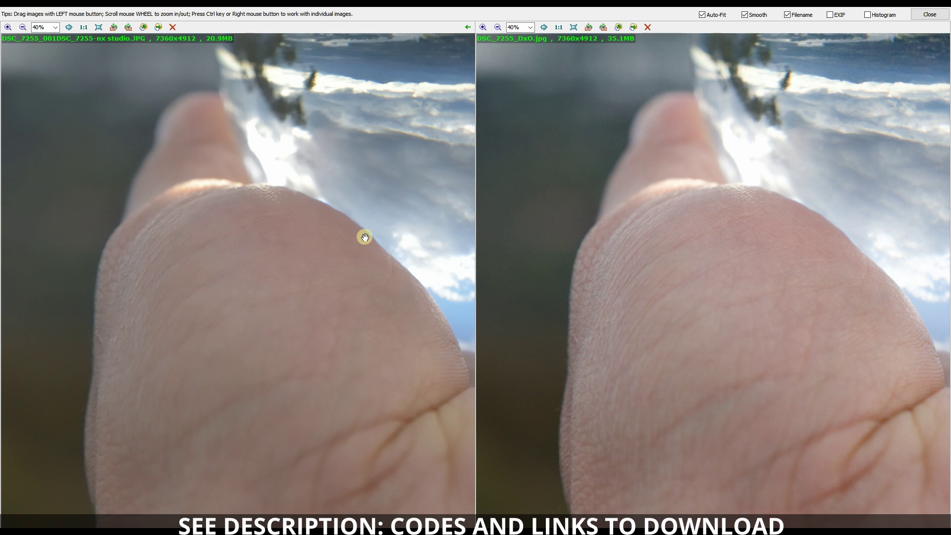
left_click_drag(370, 216, 327, 253)
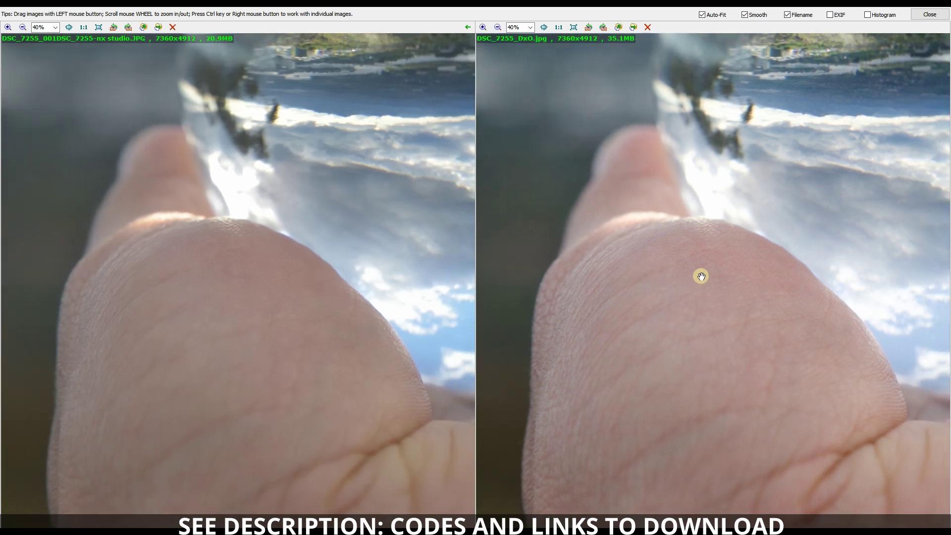
left_click_drag(776, 263, 719, 270)
left_click_drag(819, 204, 795, 227)
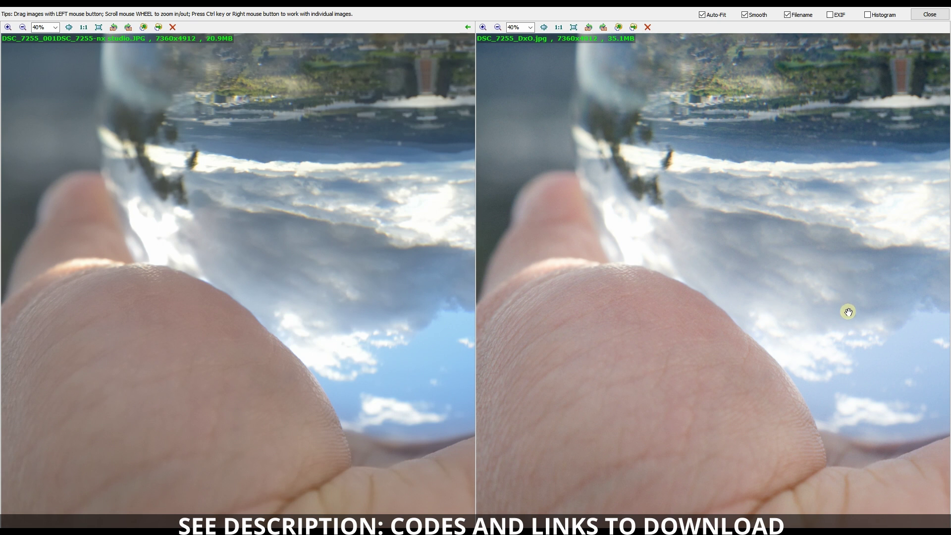
Compare the reflected sky in the lower half of the glass ball and the raised finger at 40% zoom
left_click_drag(838, 308, 785, 199)
left_click_drag(870, 403, 793, 402)
left_click_drag(813, 270, 745, 333)
left_click_drag(852, 275, 751, 280)
left_click_drag(825, 380, 770, 314)
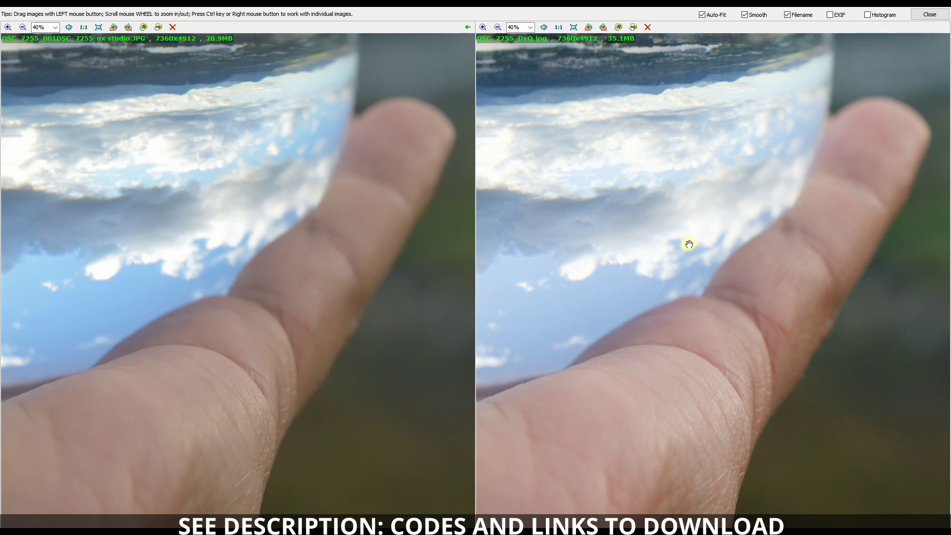
left_click_drag(625, 261, 639, 412)
left_click_drag(565, 275, 624, 293)
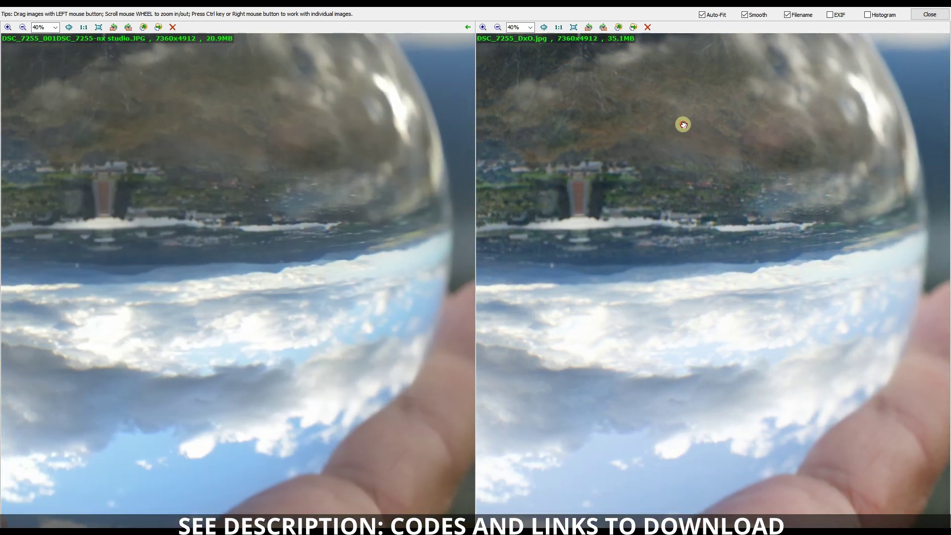
Compare the dark landscape reflection and rim in the upper half of the glass ball at 40% zoom
left_click_drag(684, 124, 628, 269)
left_click_drag(834, 163, 763, 231)
left_click_drag(808, 195, 737, 205)
left_click_drag(618, 292, 887, 250)
left_click_drag(589, 317, 647, 297)
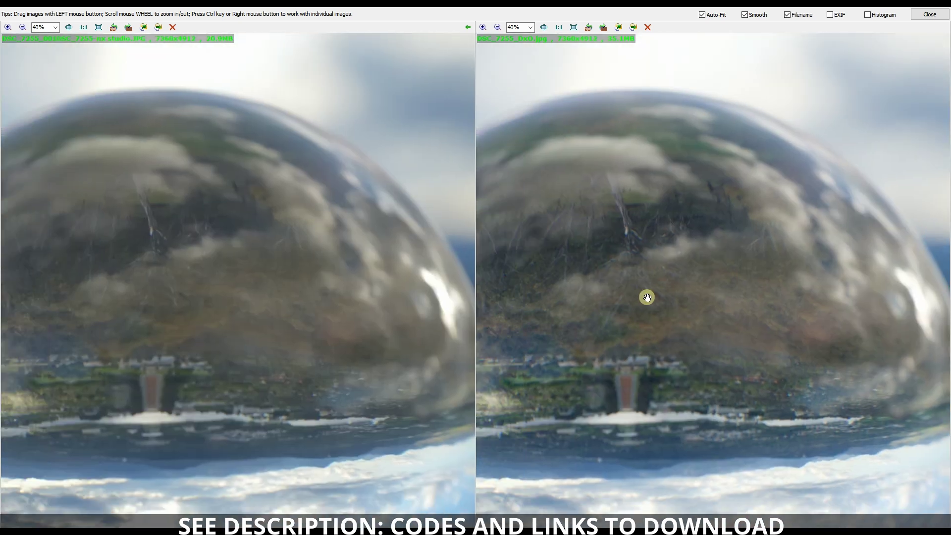
Compare the fine detail of the reflected buildings, water and blue sky inside the glass ball at 100% zoom
scroll(647, 298, "up", 2)
scroll(647, 297, "up", 2)
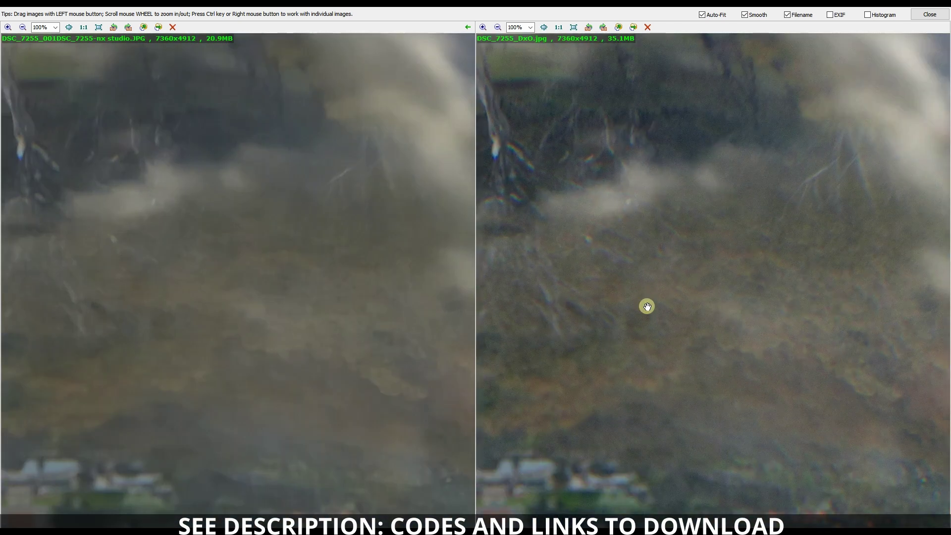
left_click_drag(654, 367, 671, 85)
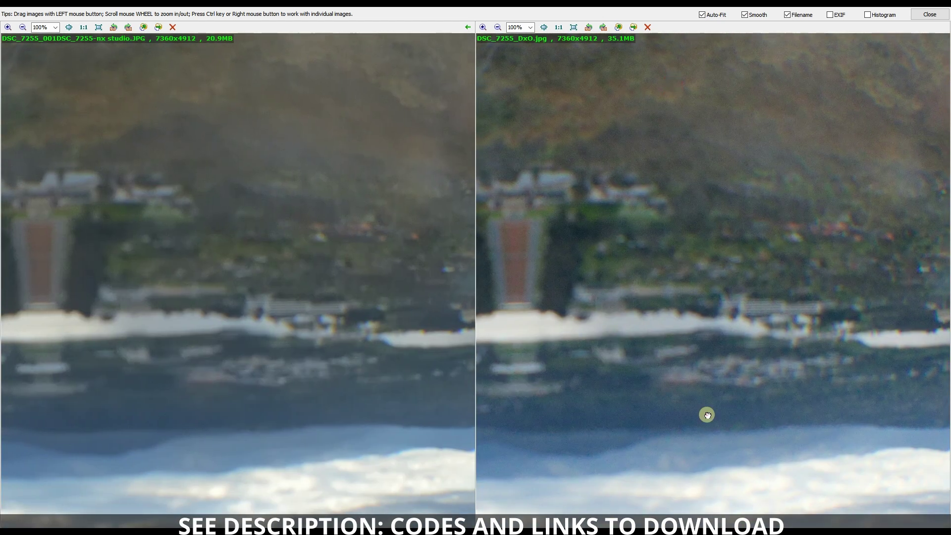
left_click_drag(705, 411, 724, 93)
left_click_drag(707, 452, 718, 147)
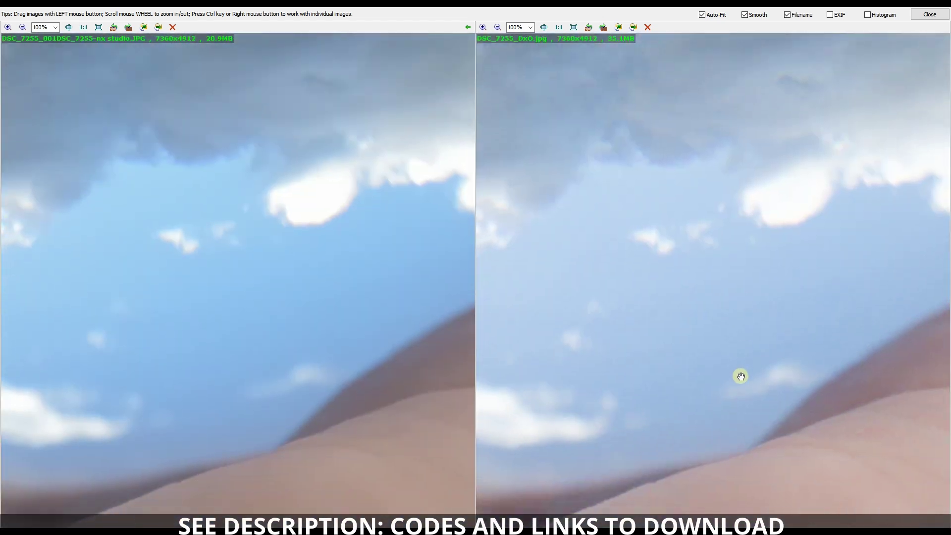
Compare the skin detail and colour along the palm creases and thumb base in both exports at 100% zoom
left_click_drag(741, 378, 747, 169)
left_click_drag(622, 314, 713, 314)
left_click_drag(597, 351, 707, 333)
left_click_drag(616, 322, 715, 335)
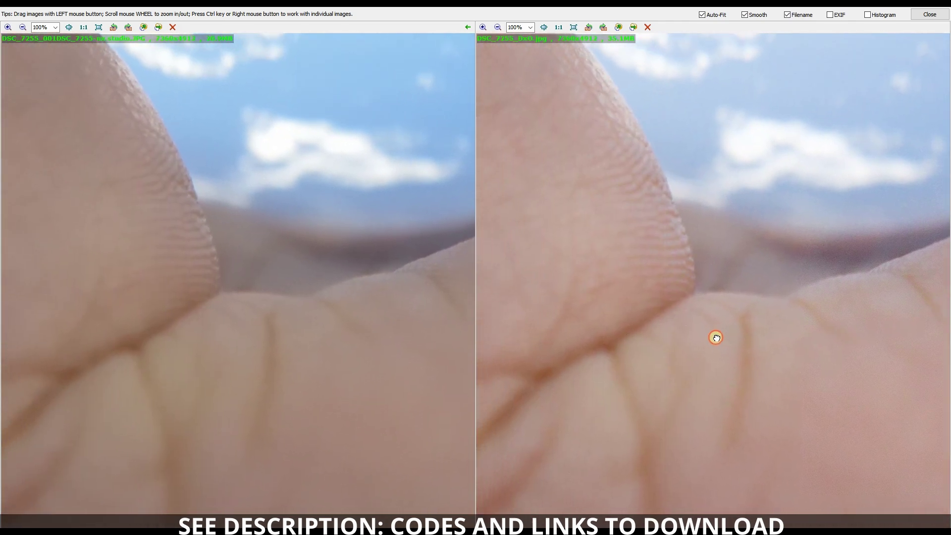
left_click_drag(578, 294, 671, 423)
left_click_drag(511, 229, 597, 320)
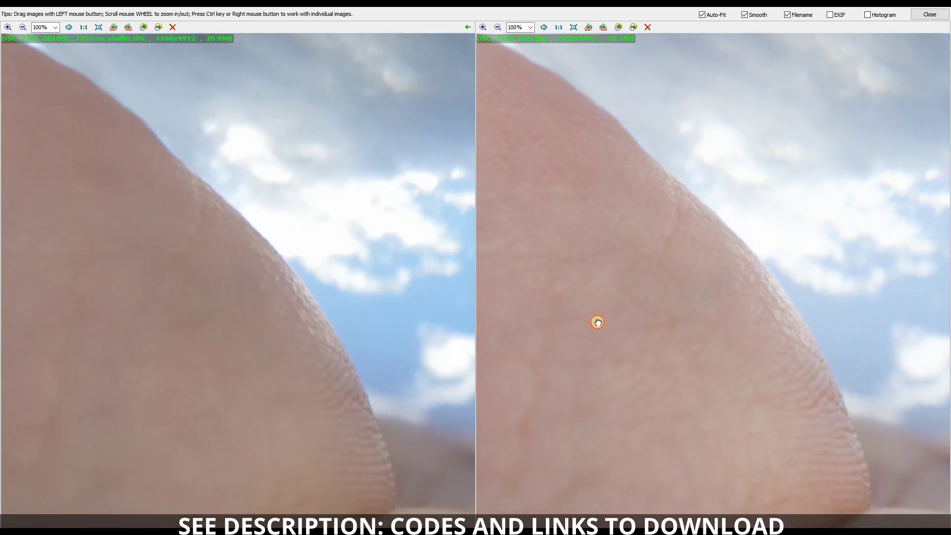
left_click_drag(542, 223, 685, 316)
left_click_drag(599, 265, 734, 295)
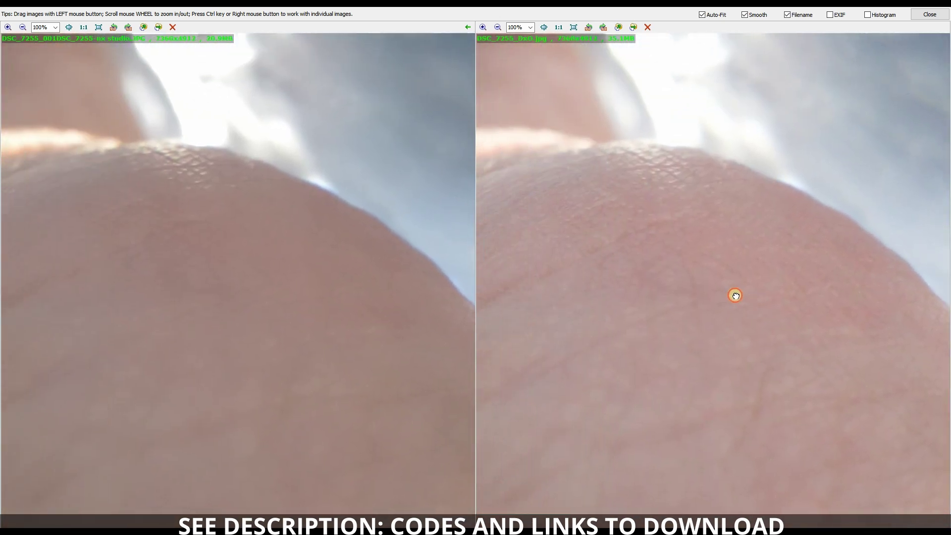
Compare the thumb's skin texture and the dark blurred background beside it in both exports at 100% zoom
left_click_drag(661, 295, 741, 317)
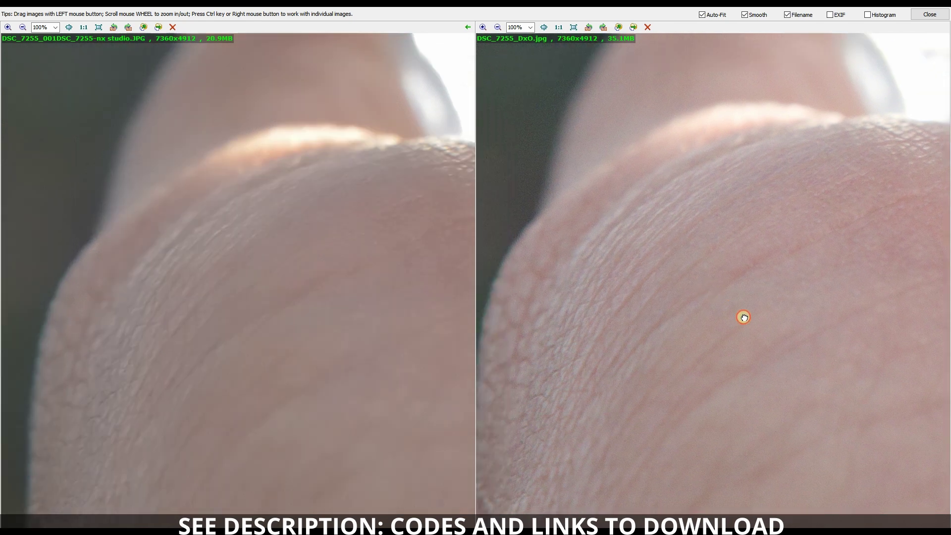
left_click_drag(674, 189, 738, 244)
left_click_drag(730, 195, 715, 276)
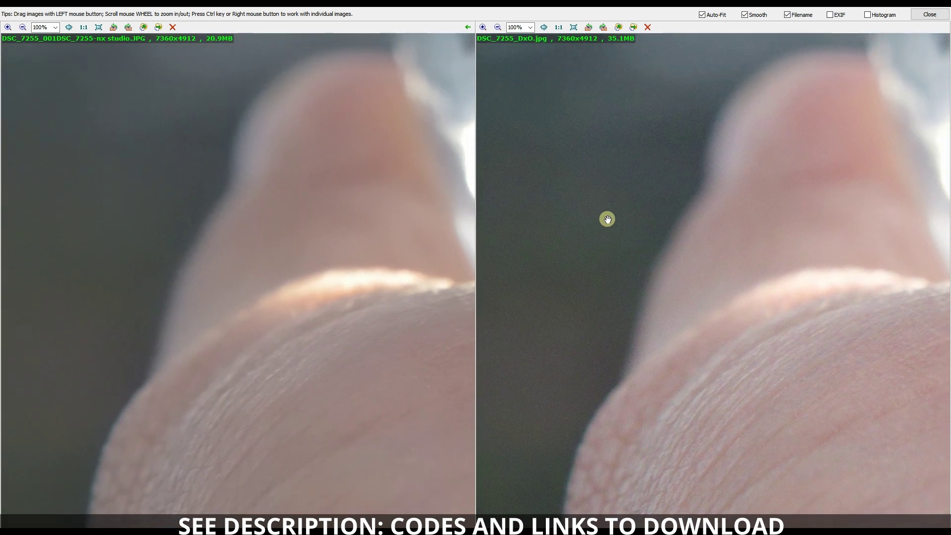
left_click_drag(605, 215, 680, 277)
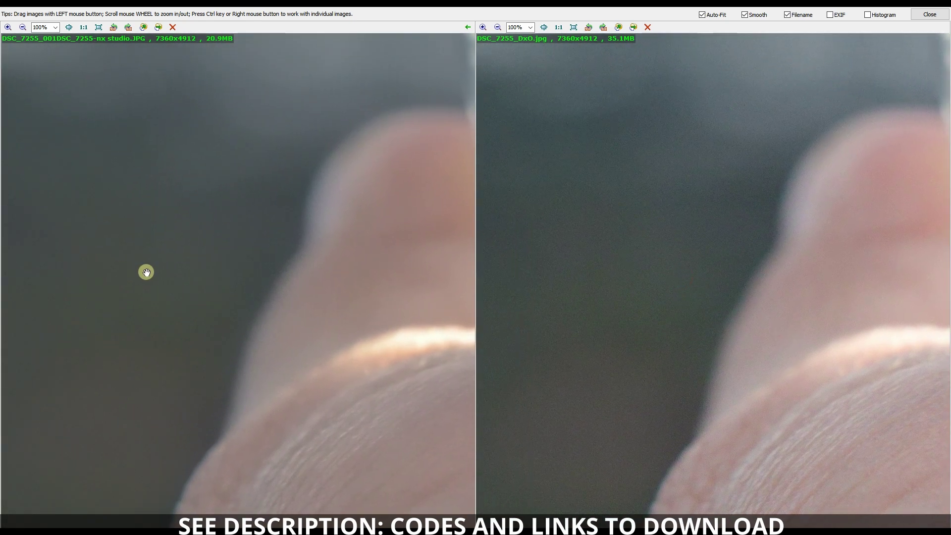
left_click_drag(306, 311, 314, 363)
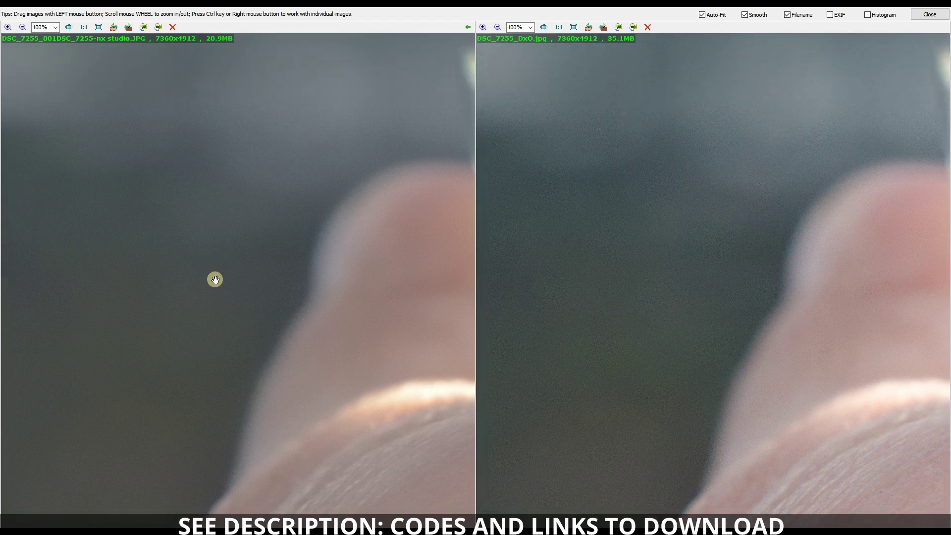
left_click_drag(898, 334, 797, 284)
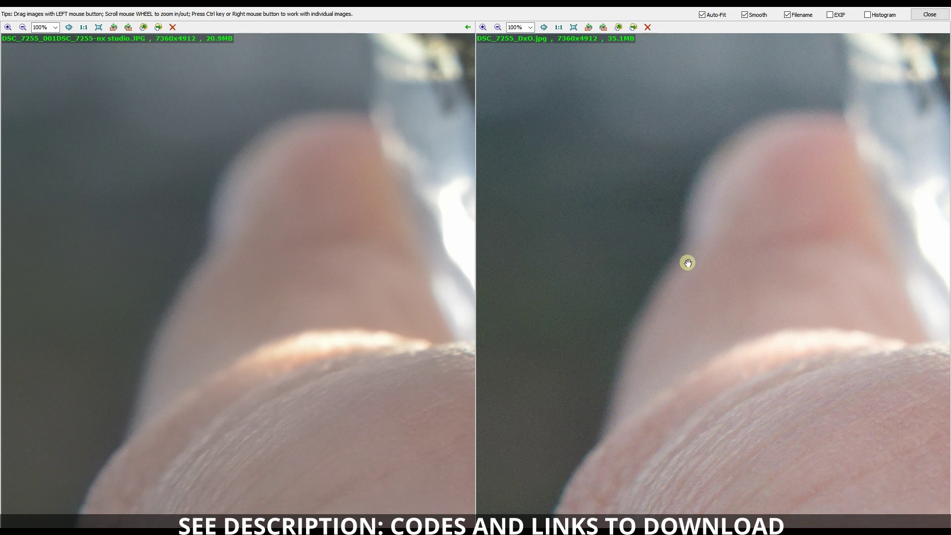
Compare the glass ball's left rim and the blurred background from the thumb tip up to the clouds at 100% zoom
left_click_drag(771, 213, 701, 378)
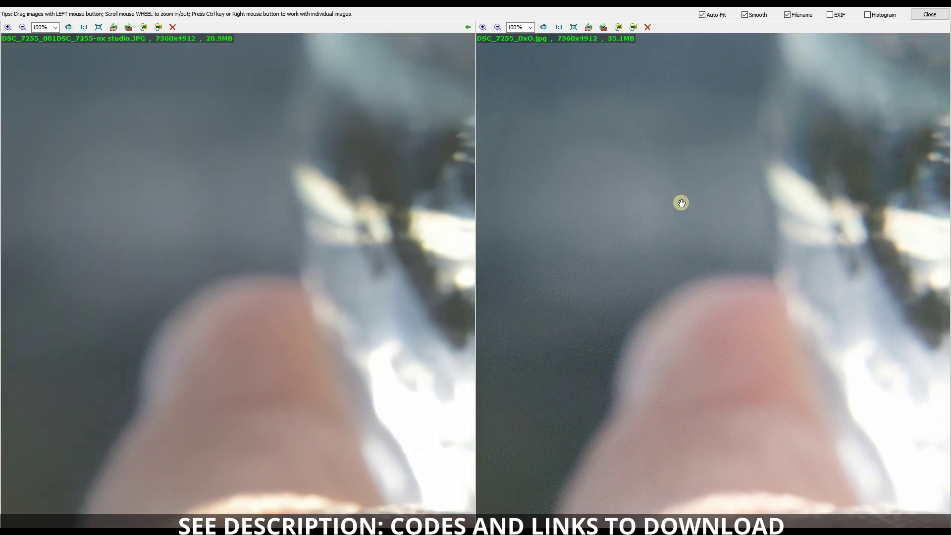
left_click_drag(681, 202, 641, 333)
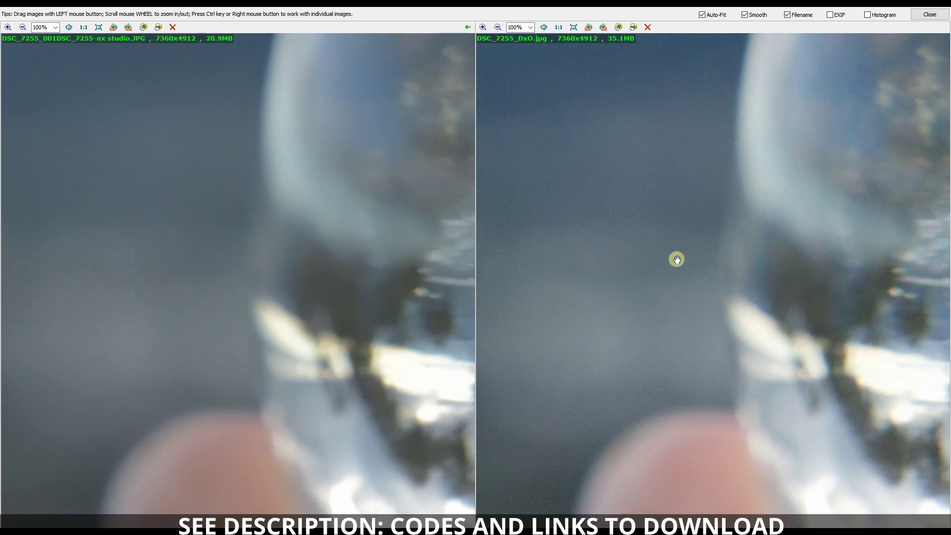
left_click_drag(734, 227, 670, 346)
left_click_drag(643, 227, 632, 389)
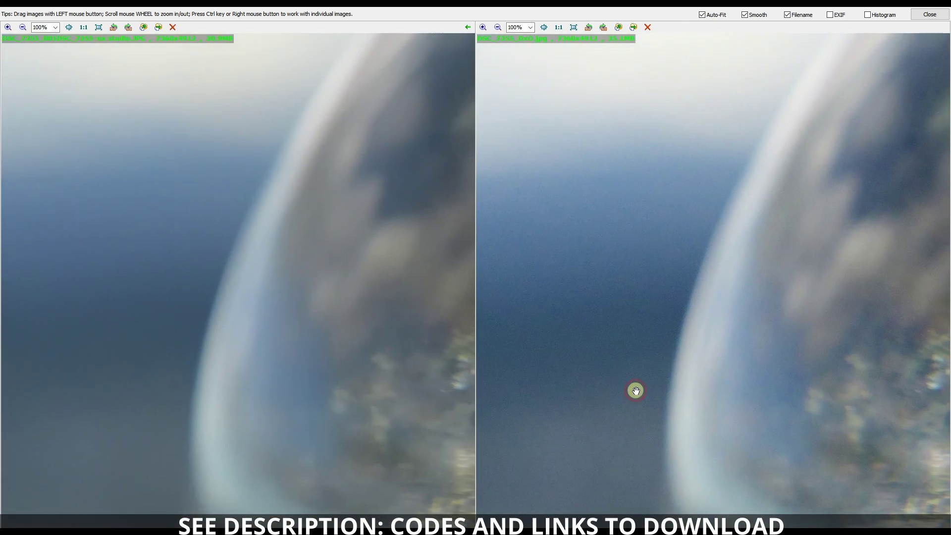
left_click_drag(715, 212, 677, 357)
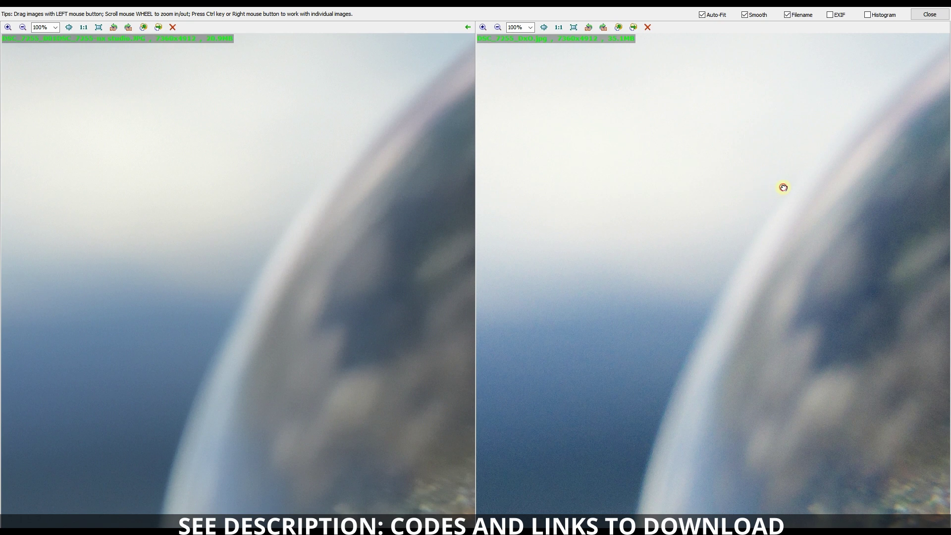
Compare the reflected hillside and shoreline inside the glass ball at 100% zoom, and finish with both whole photos at 13%
left_click_drag(783, 188, 550, 110)
left_click_drag(775, 357, 653, 205)
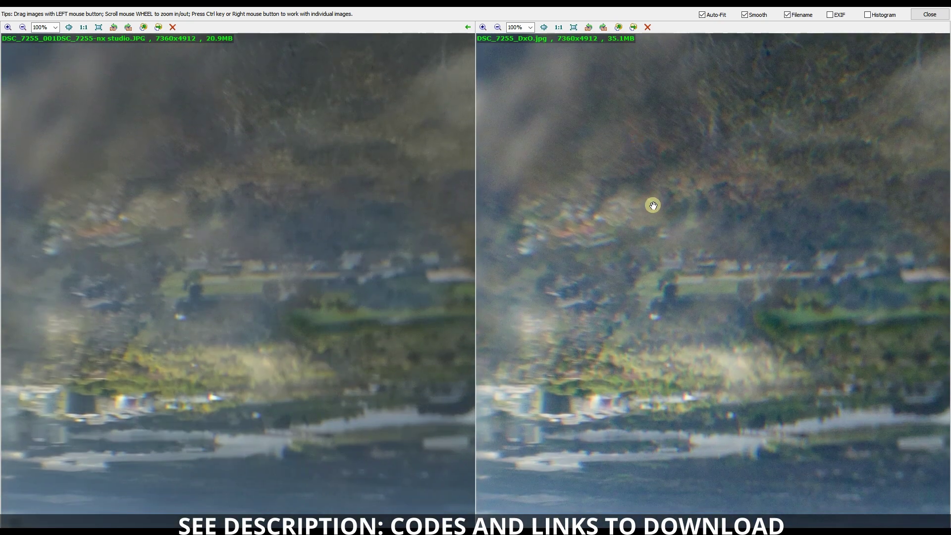
scroll(653, 205, "down", 5)
scroll(644, 242, "down", 2)
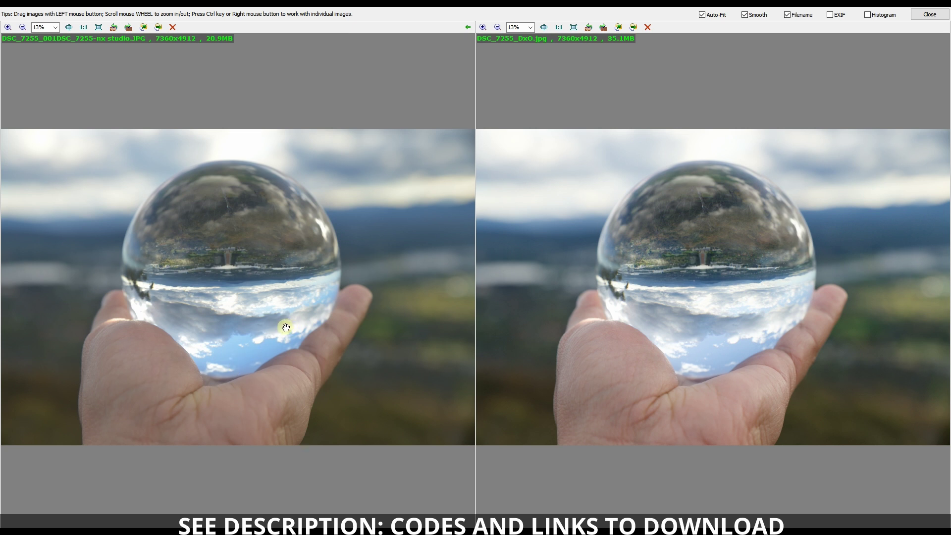
Compare the reflected clouds and blue sky above the palm at 50% zoom, and return both photos to the full 13% view
scroll(261, 379, "up", 3)
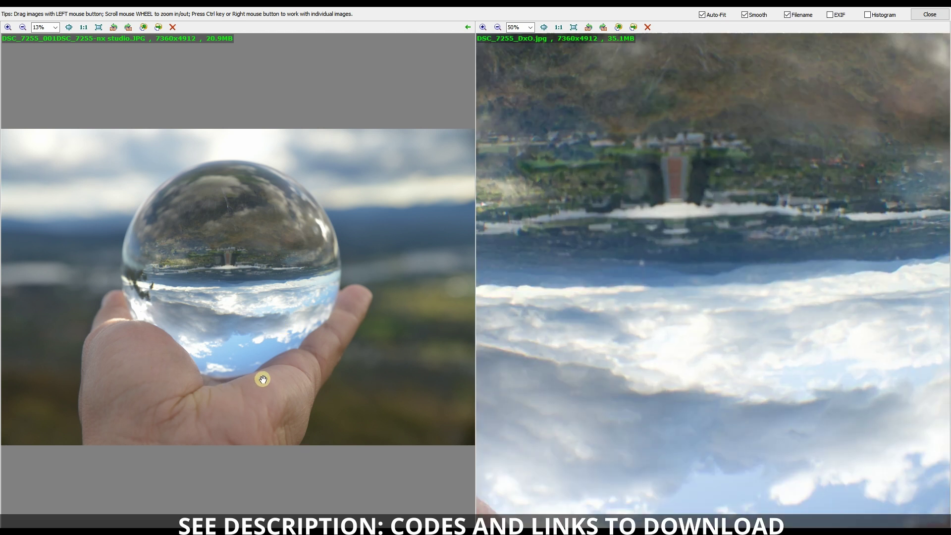
left_click_drag(266, 398, 287, 263)
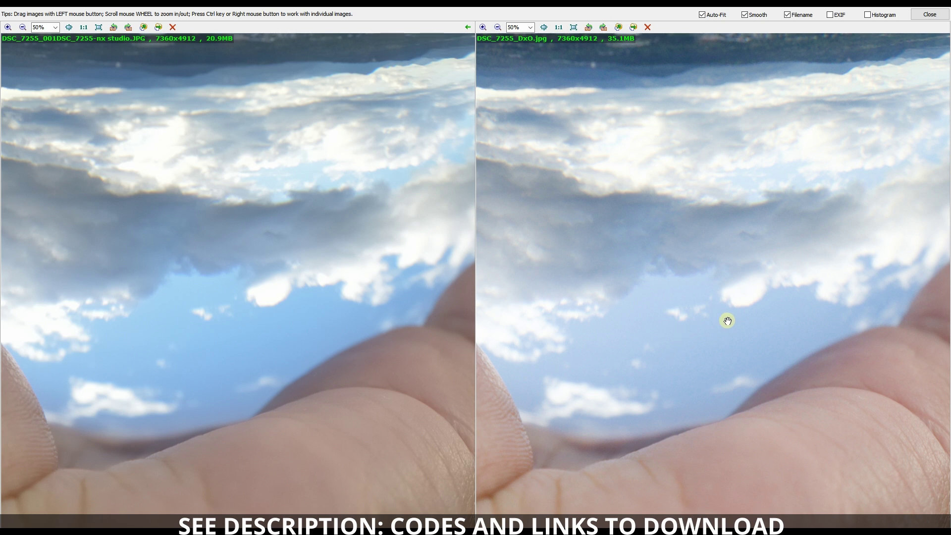
scroll(741, 332, "down", 5)
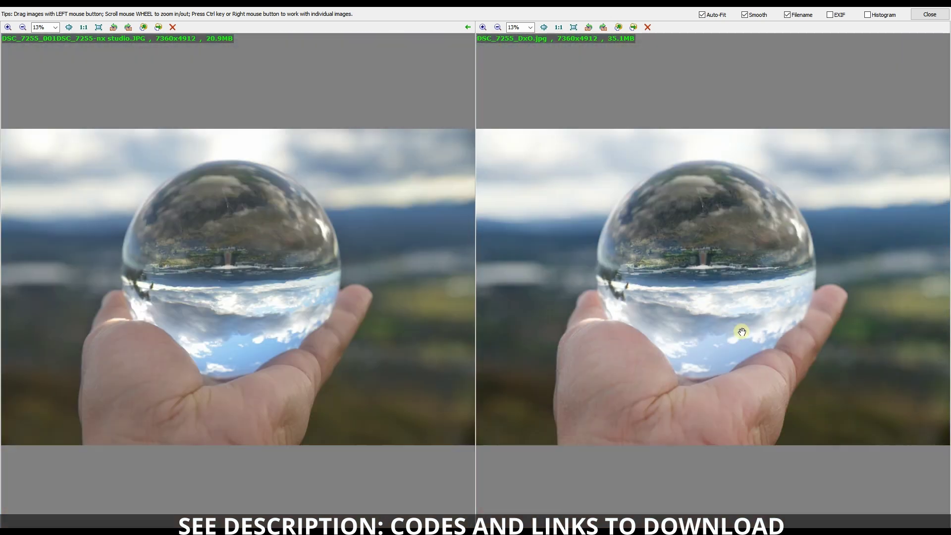